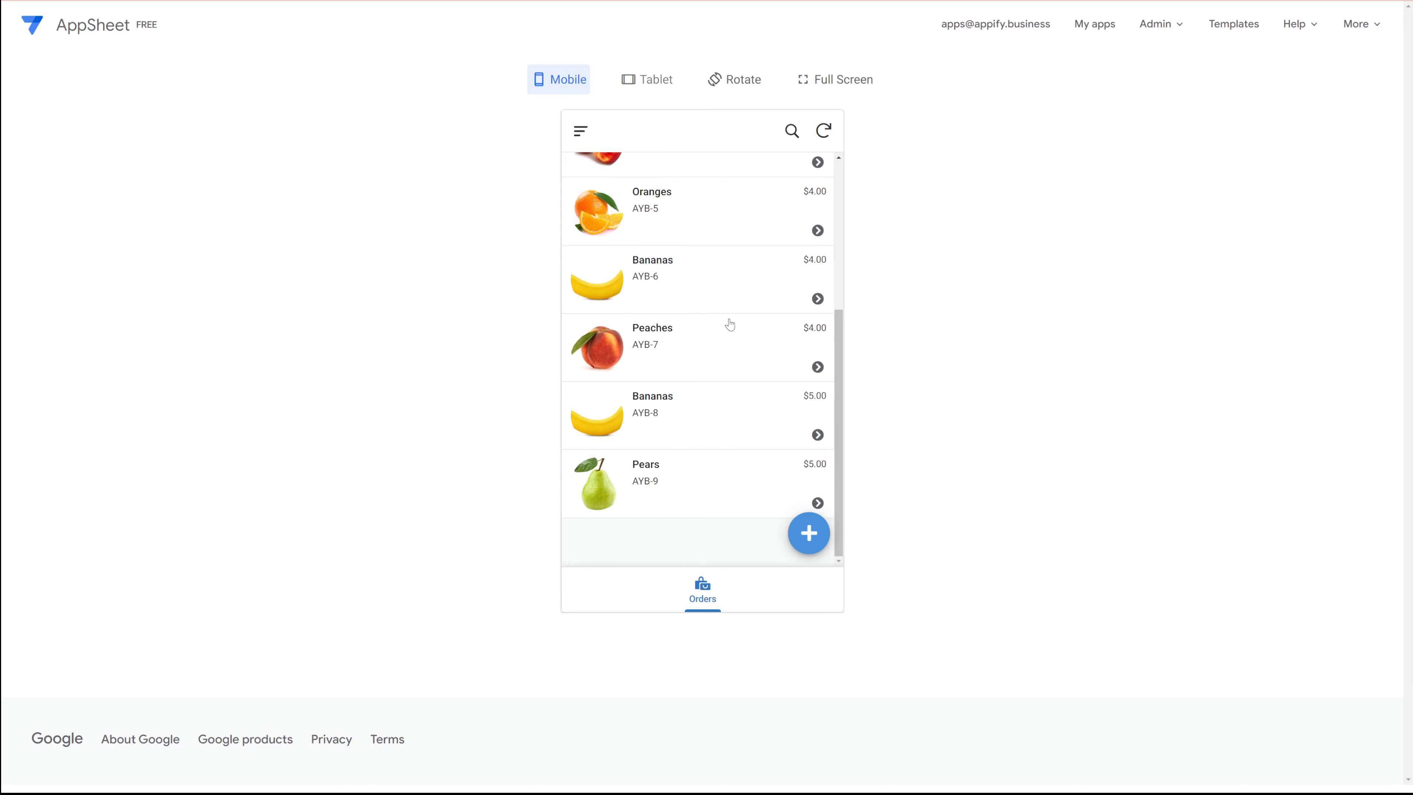
- Add a new order in the Orders view for Bananas with a price of $56
scroll(718, 367, up, 5)
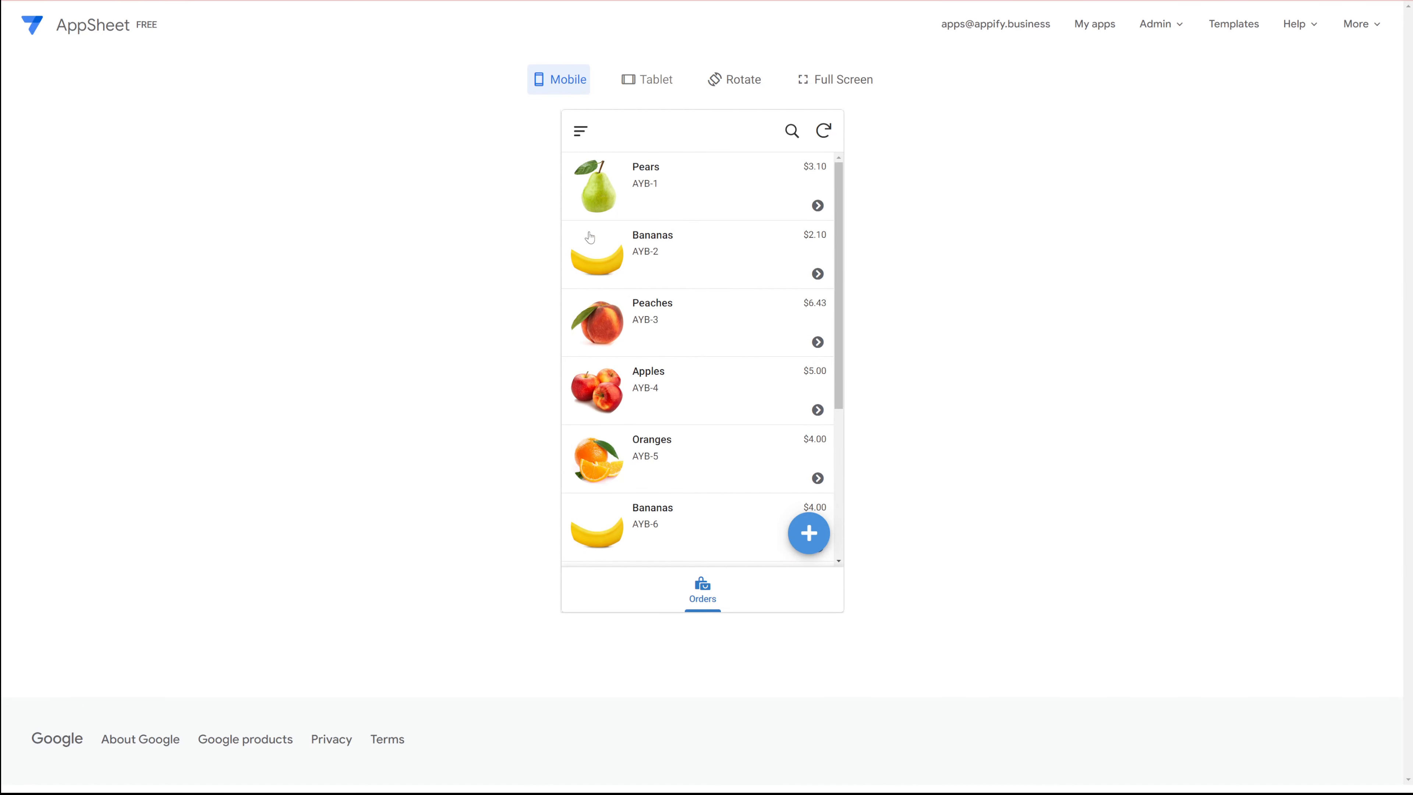
scroll(812, 351, down, 5)
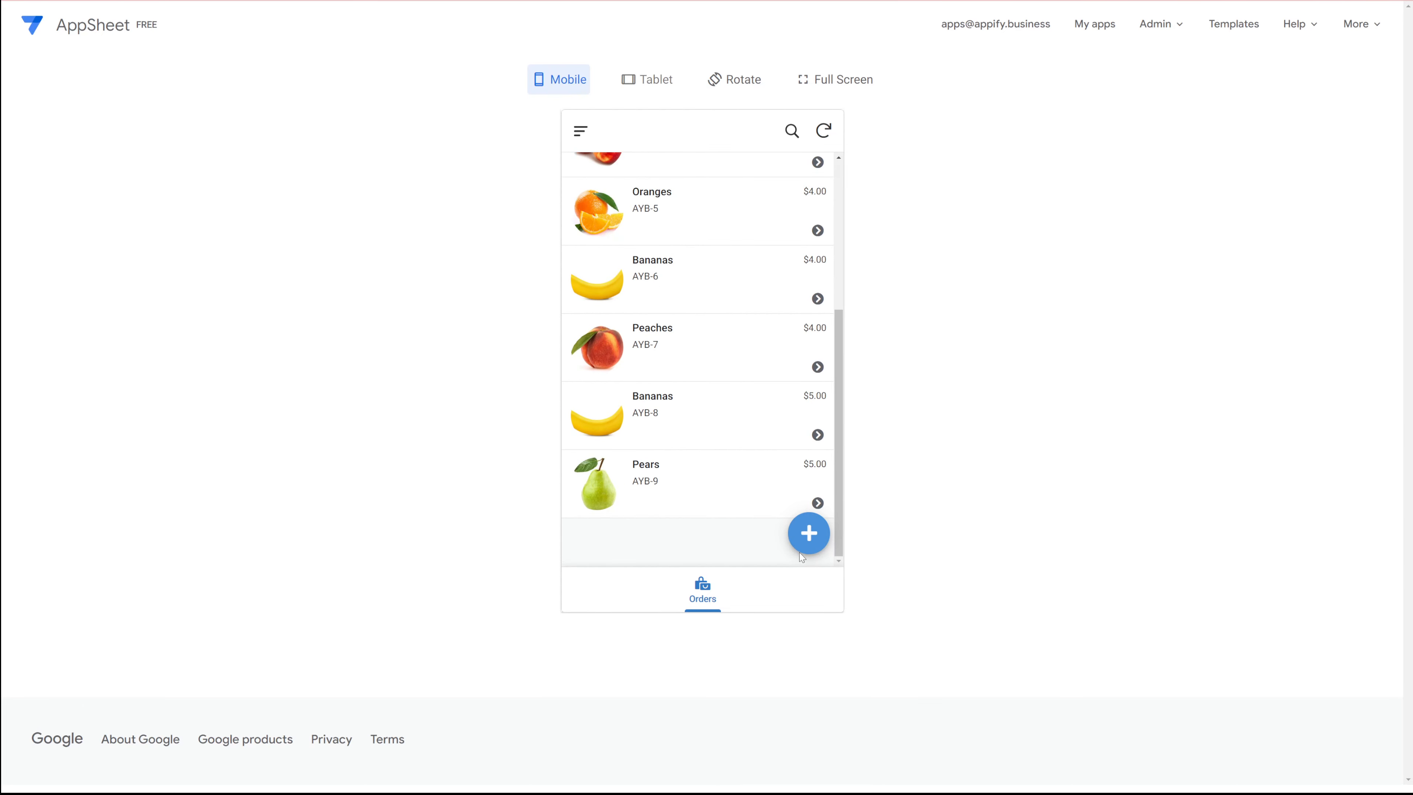
click(808, 530)
click(693, 229)
click(640, 208)
click(635, 359)
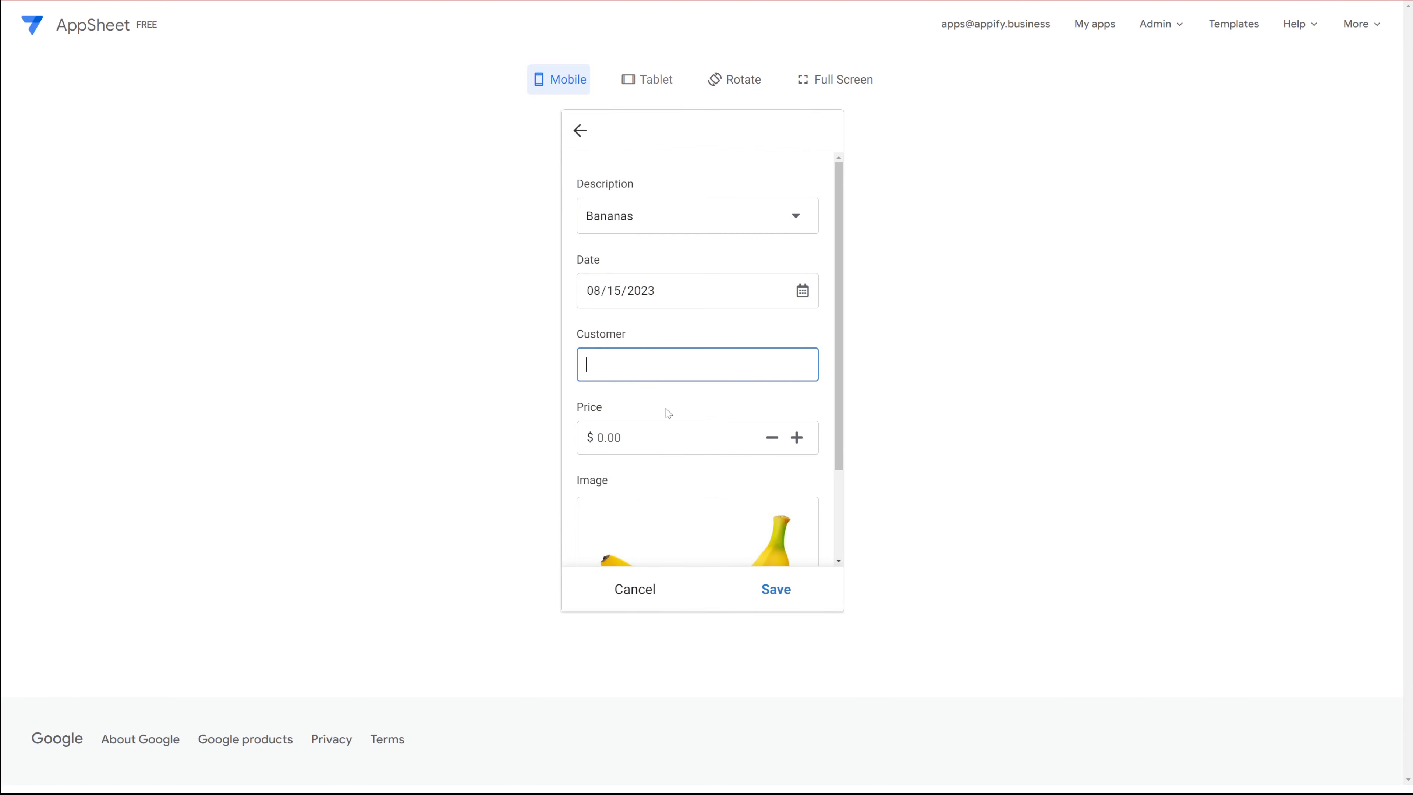
scroll(666, 423, down, 2)
click(625, 315)
text(56)
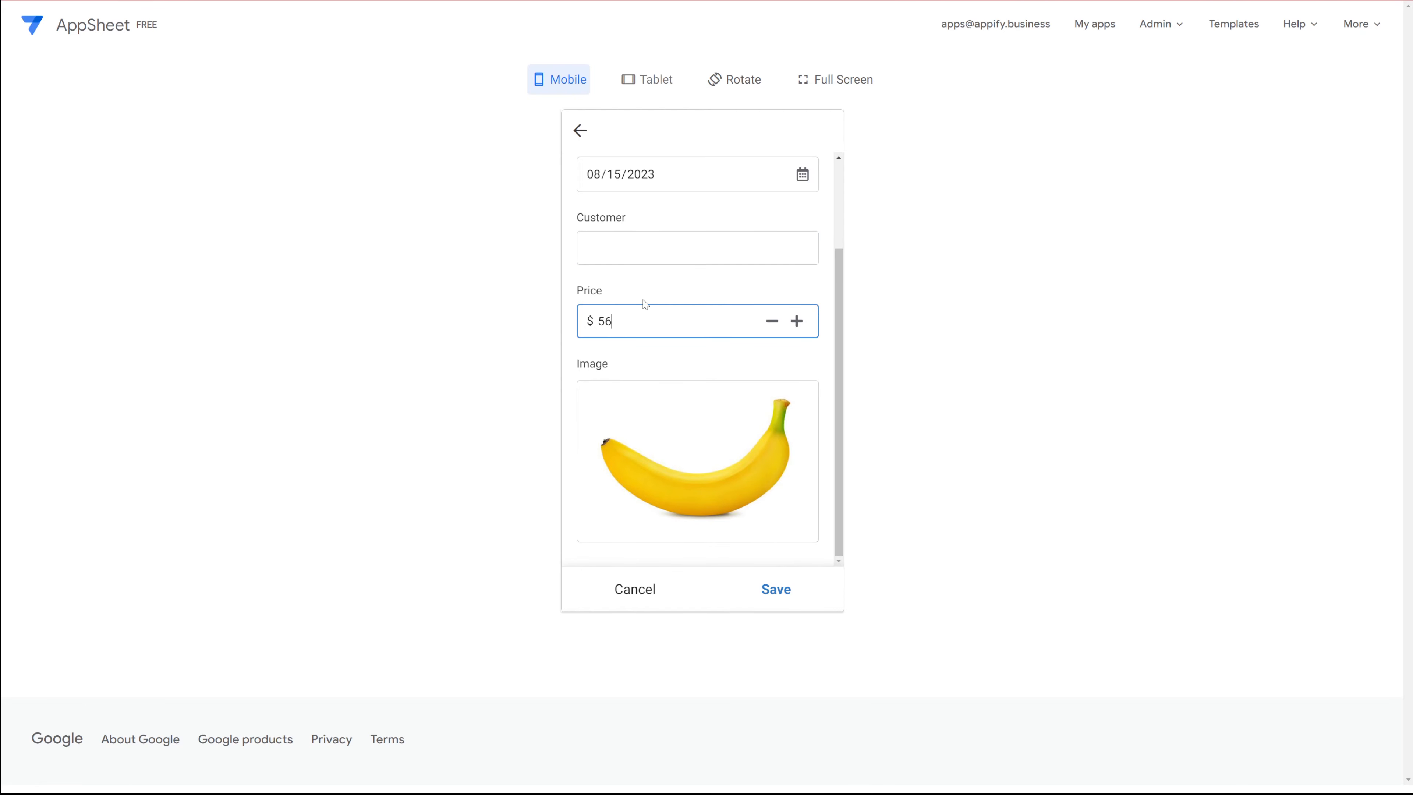
key(Return)
scroll(669, 486, down, 1)
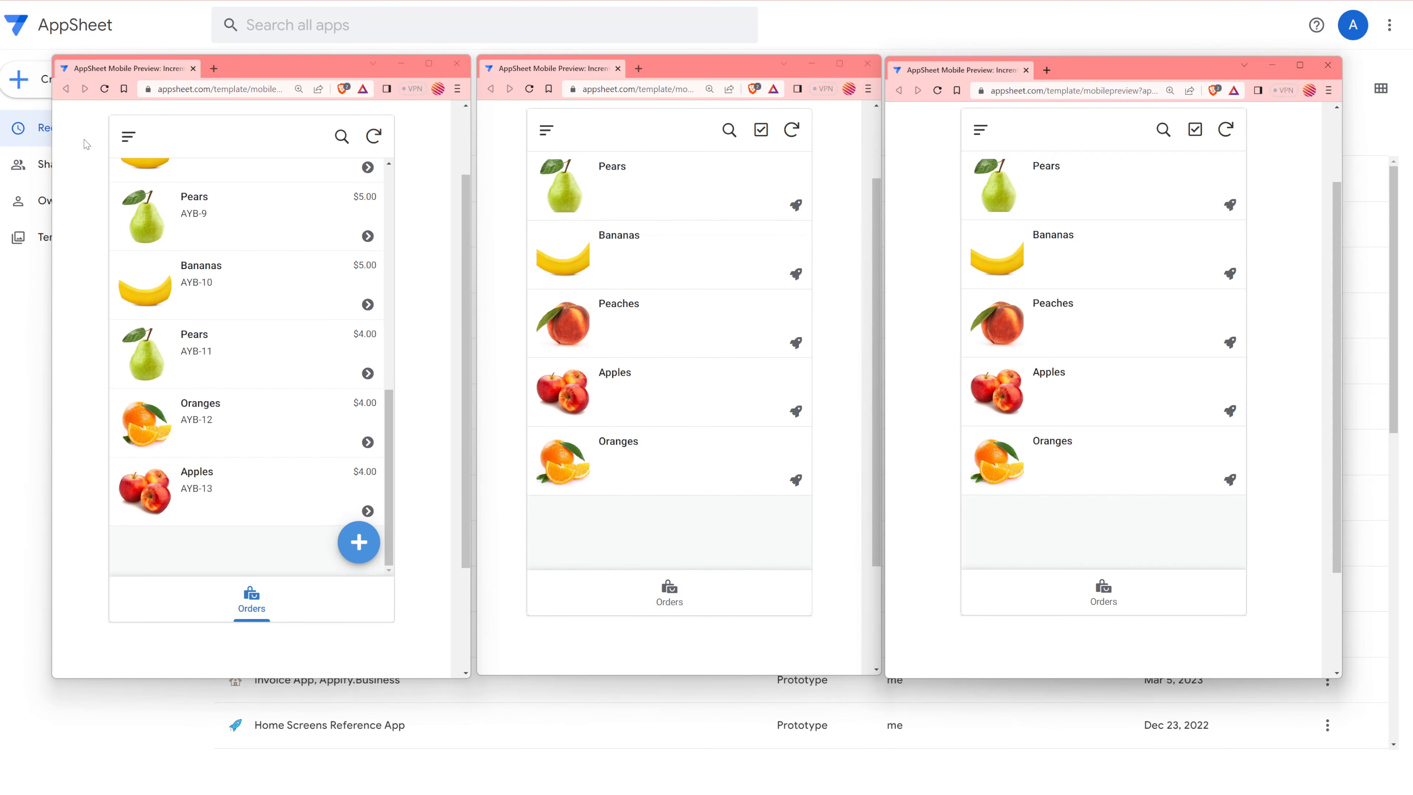
- Switch the first app preview from the Orders view to the Items view
click(128, 134)
click(176, 218)
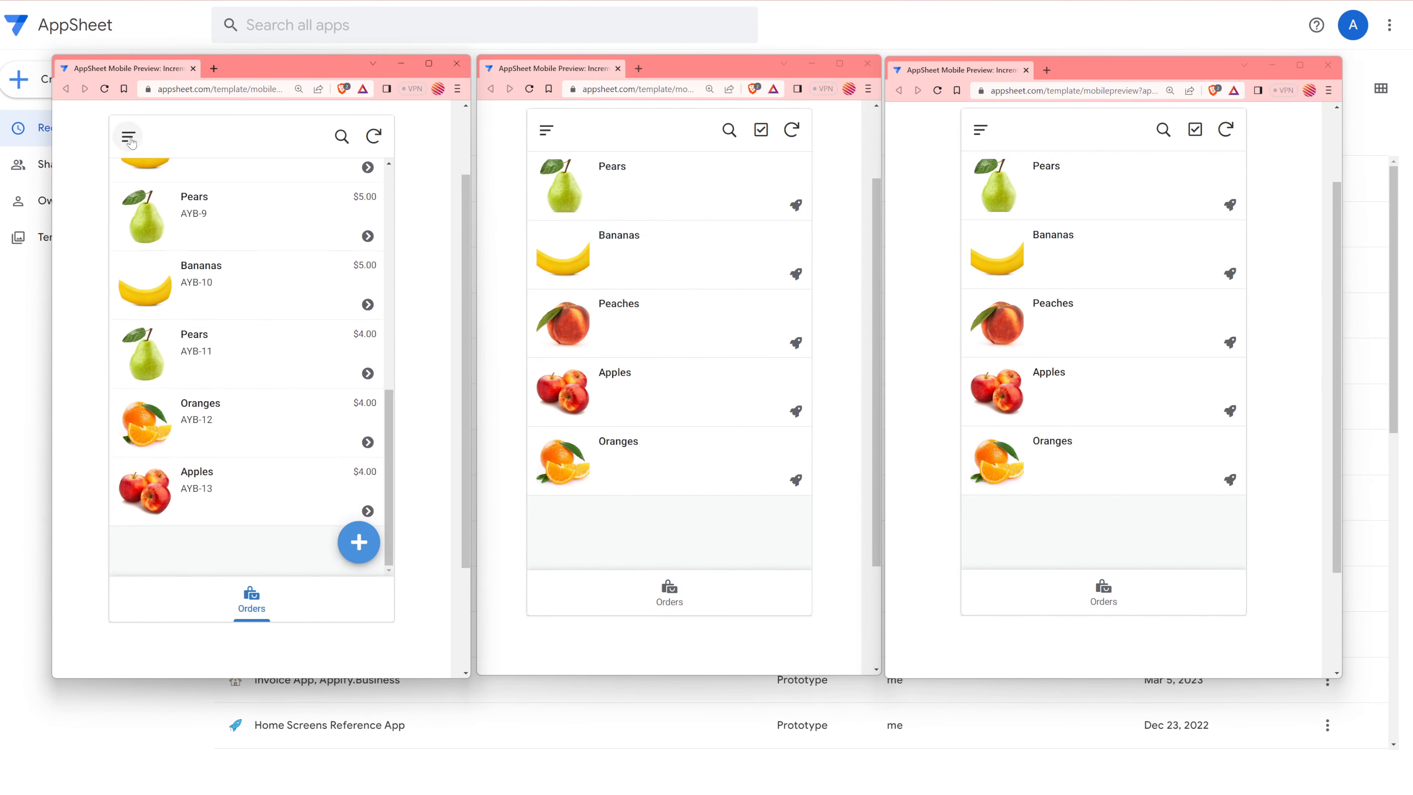
click(128, 135)
click(160, 216)
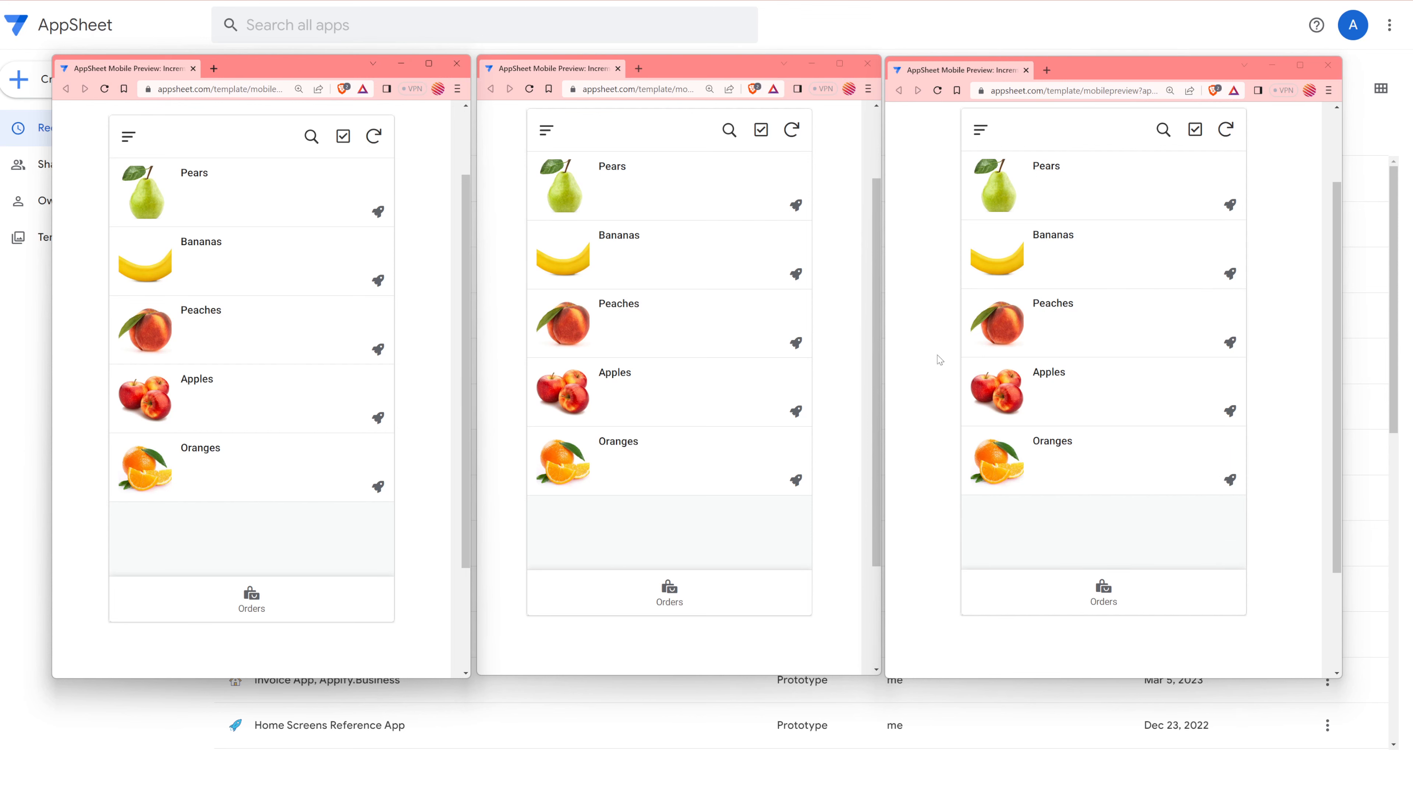
- Create quick orders for Apples in the second preview, and for Apples, Peaches, Bananas and Pears in the third
click(796, 411)
click(1230, 411)
click(1230, 342)
click(1230, 274)
click(1232, 206)
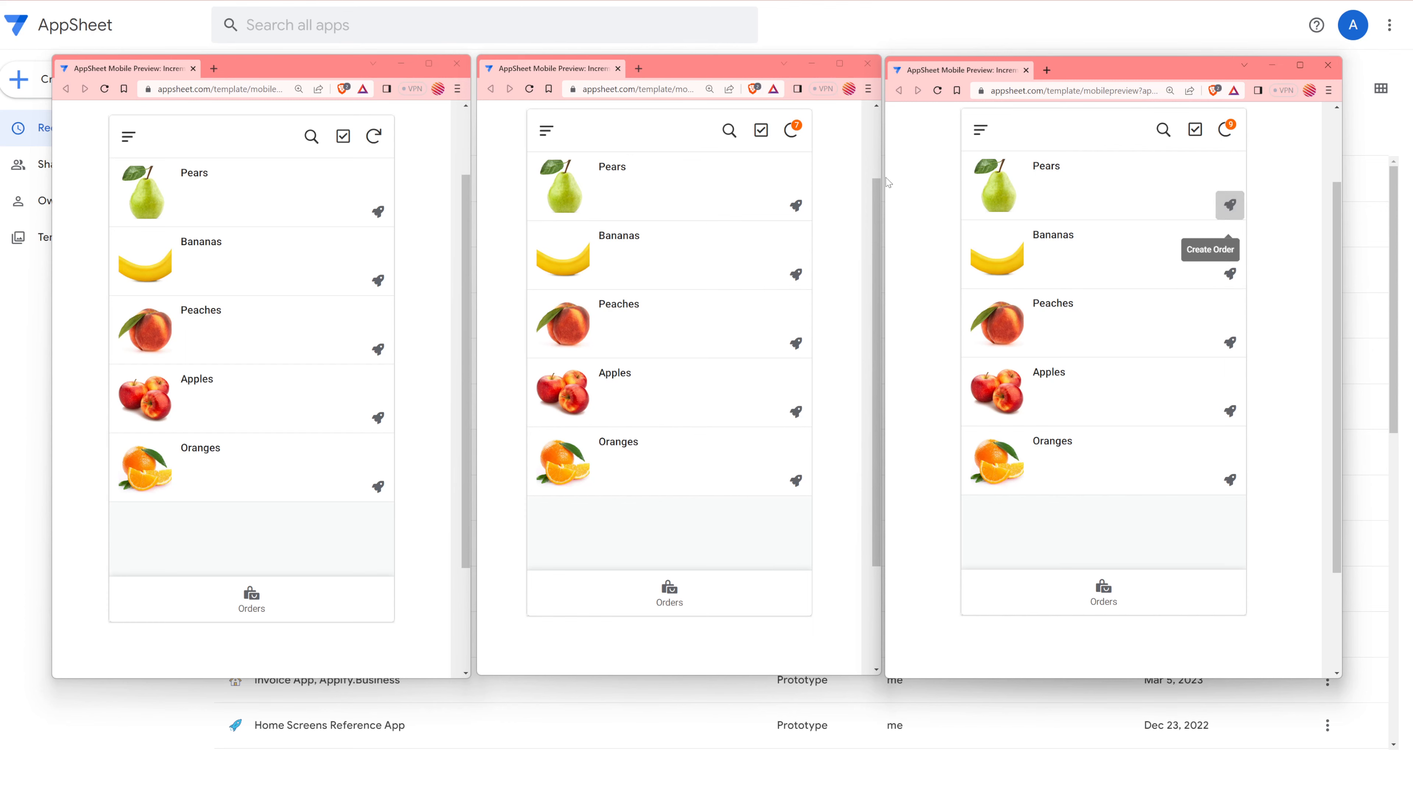
- Create more quick orders for Pears, Bananas, Peaches and Oranges in the first preview, and Pears, Bananas and Apples in the second
click(378, 211)
click(379, 280)
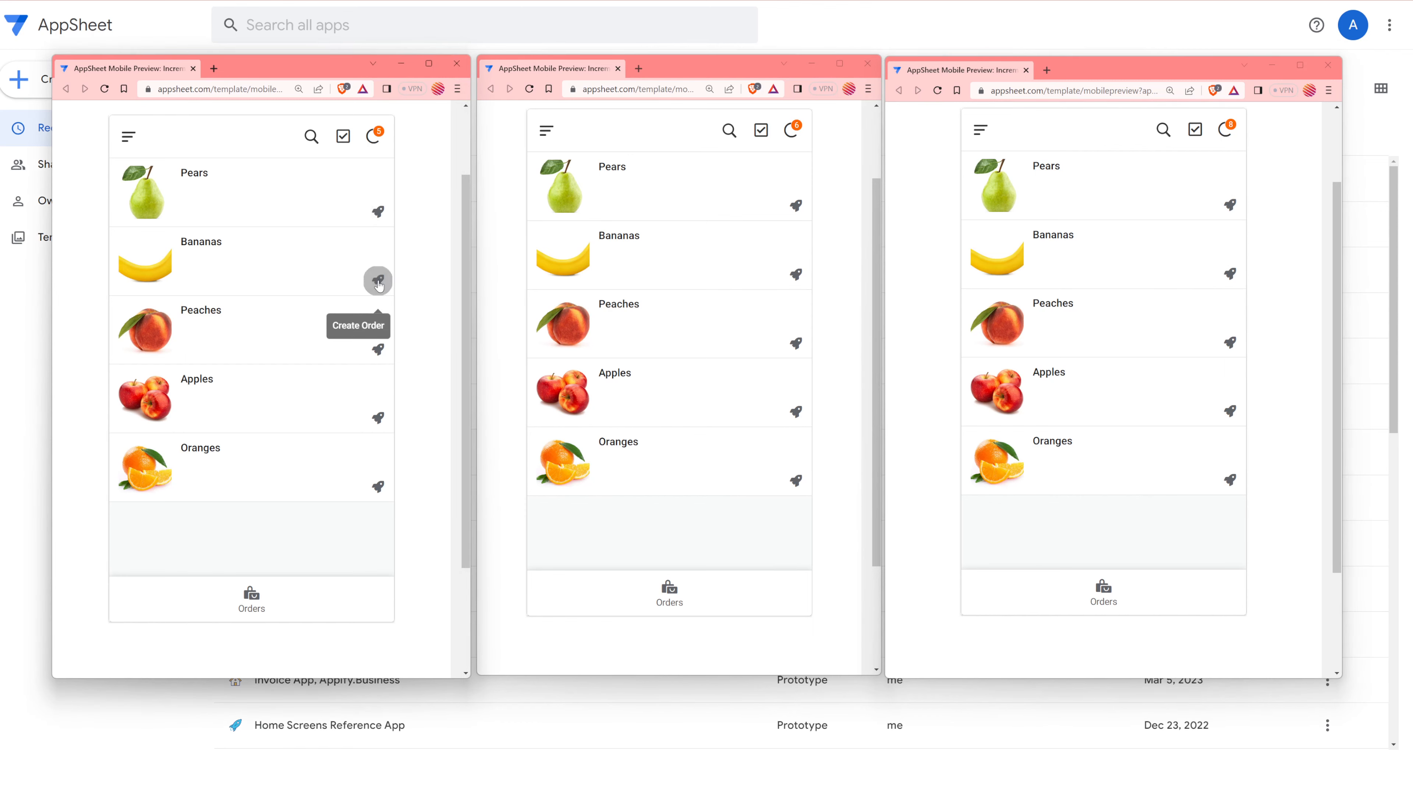
click(378, 348)
click(796, 205)
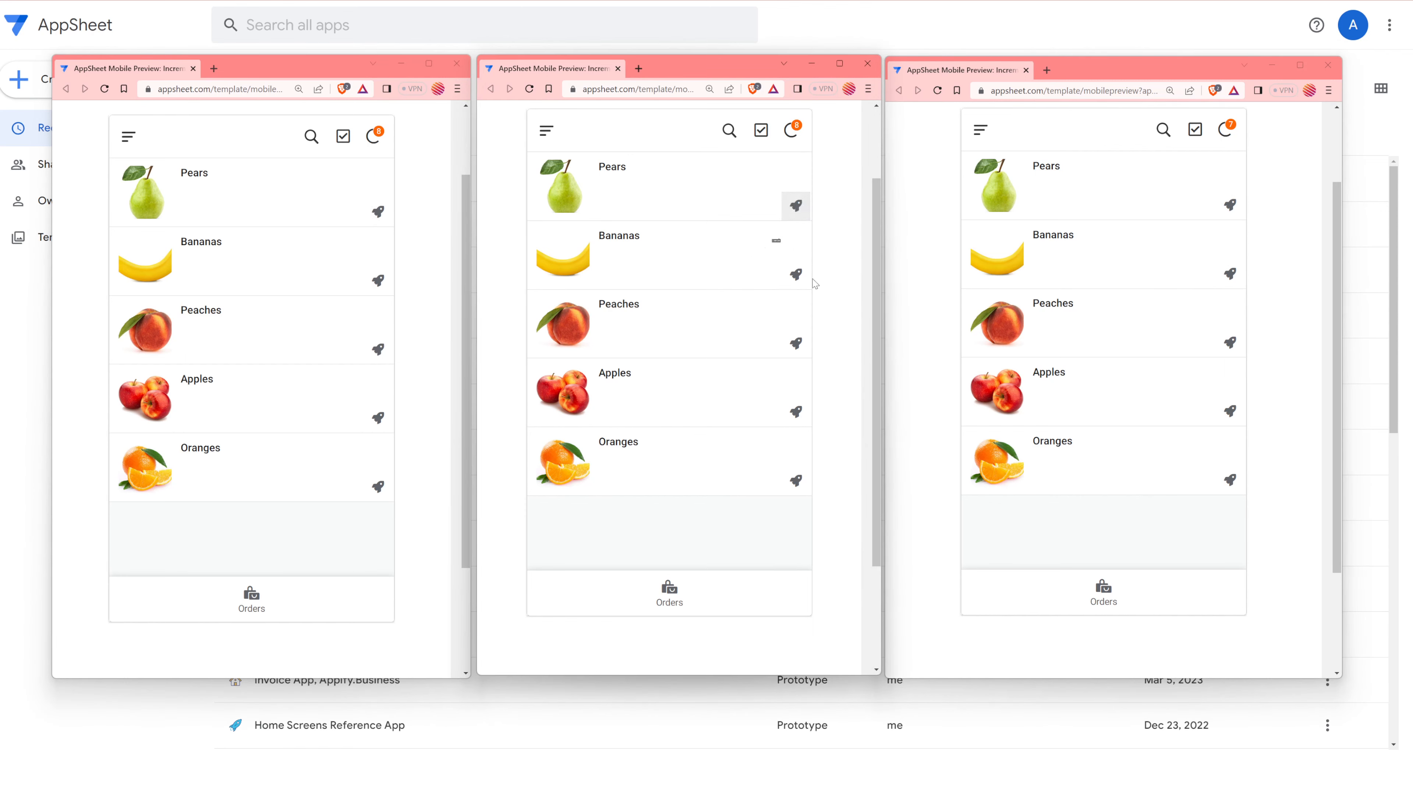
click(796, 274)
click(796, 414)
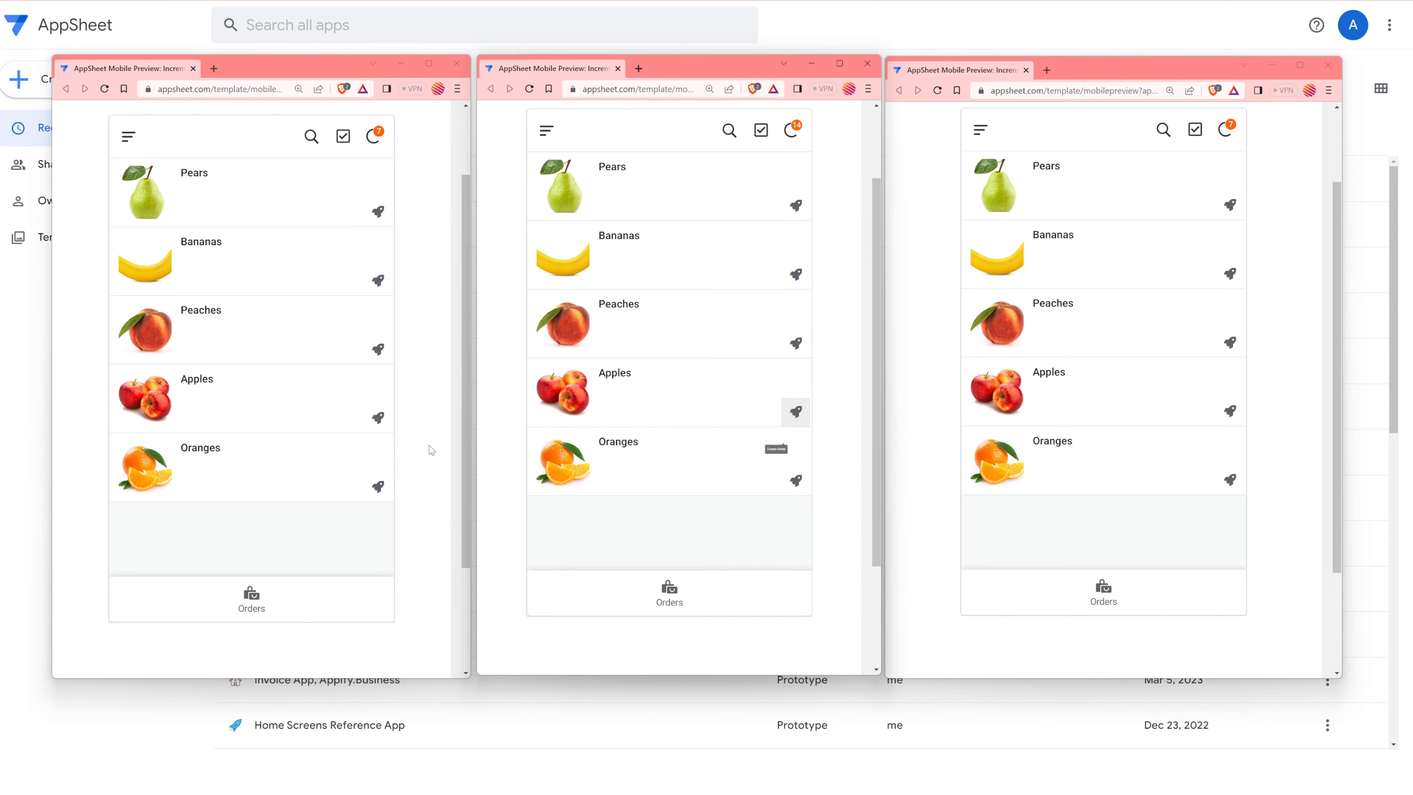
click(378, 488)
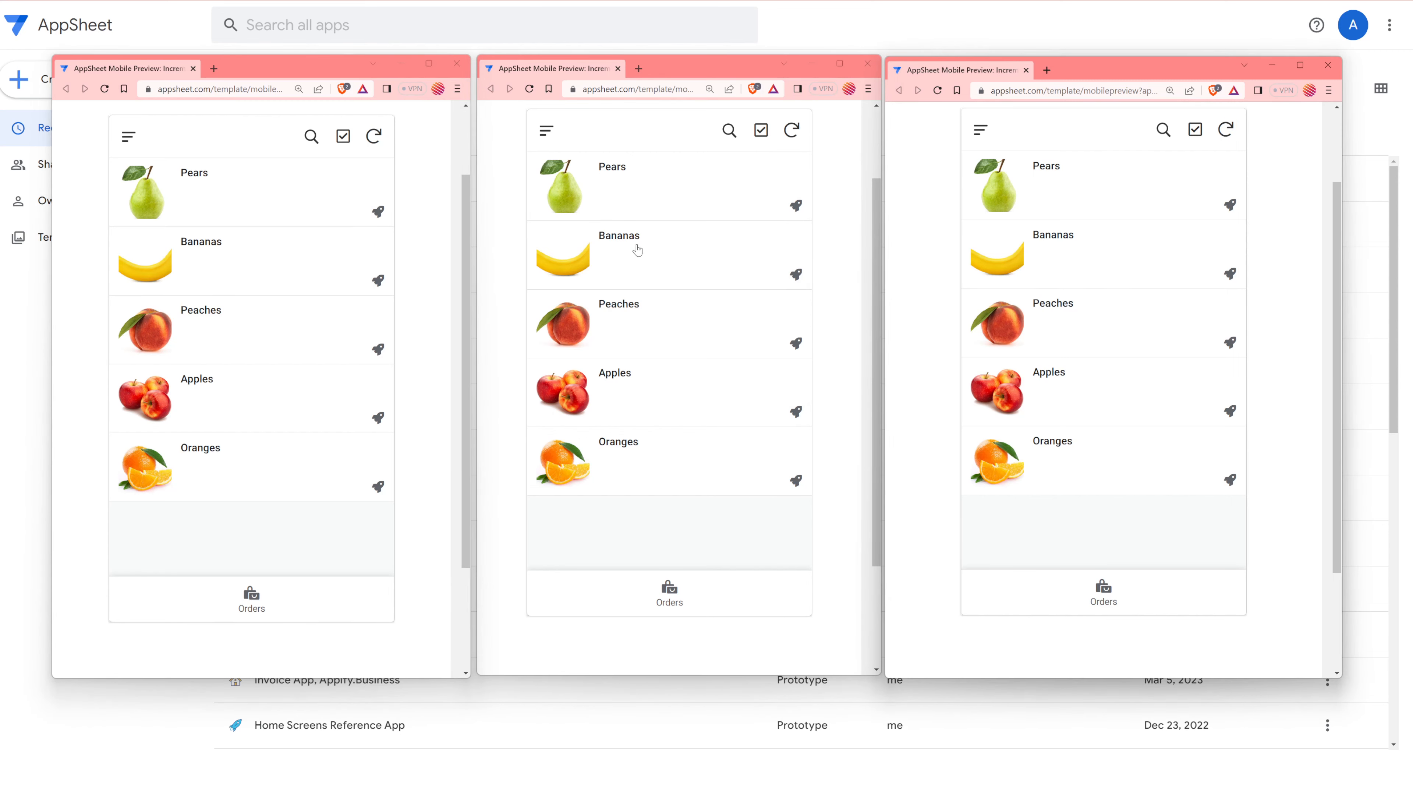
- Open the Orders view in the second preview and check the order number sequence through to the latest order
click(673, 598)
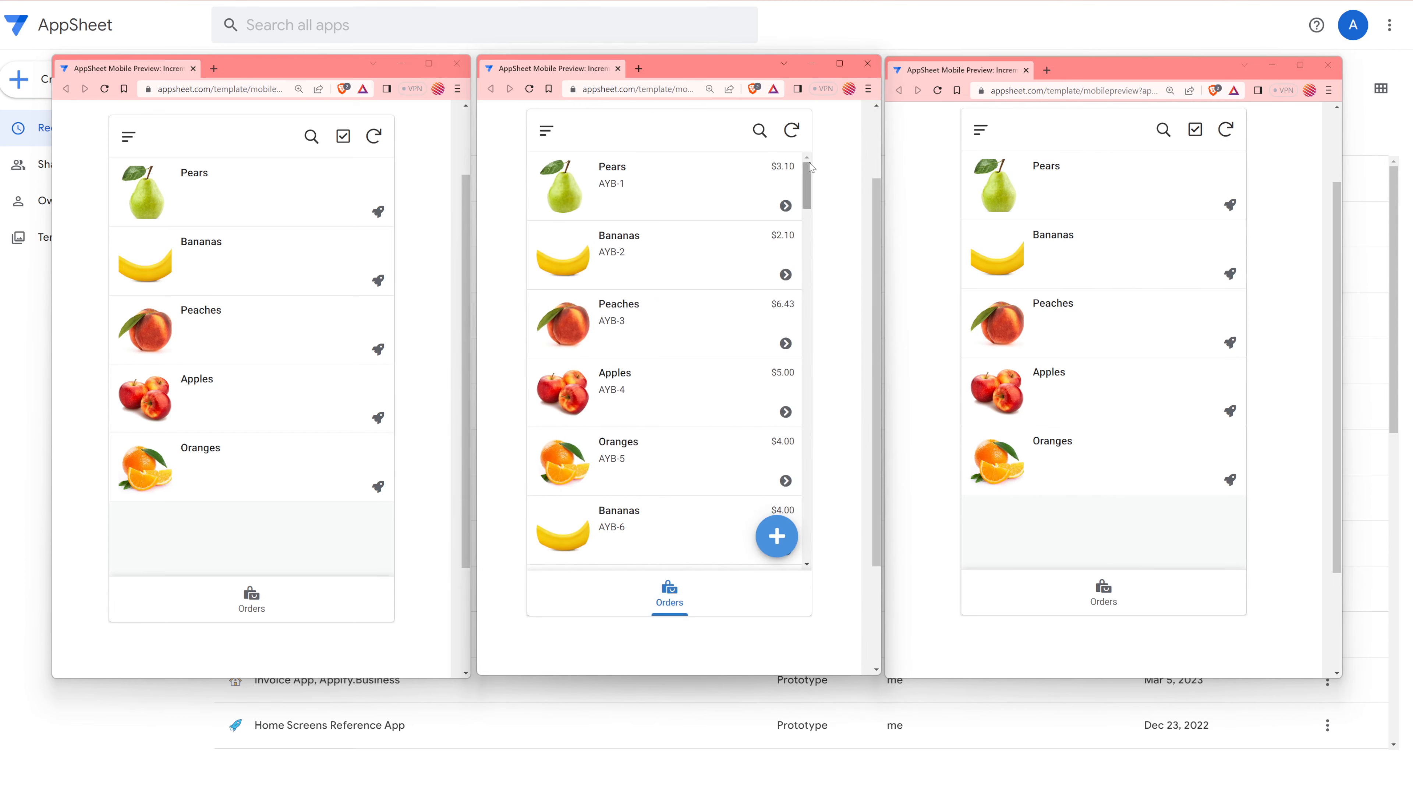
drag(808, 174, 793, 314)
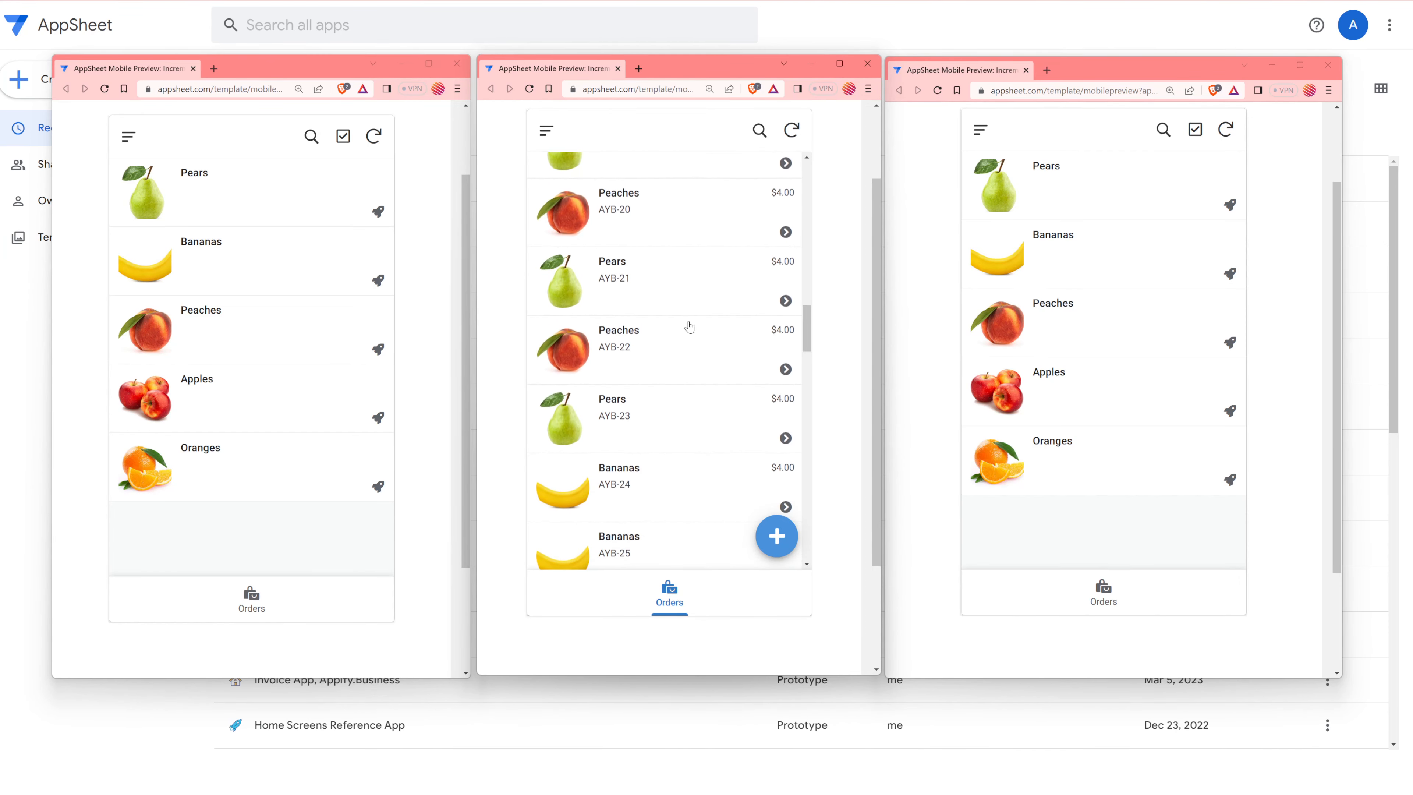
scroll(585, 326, down, 4)
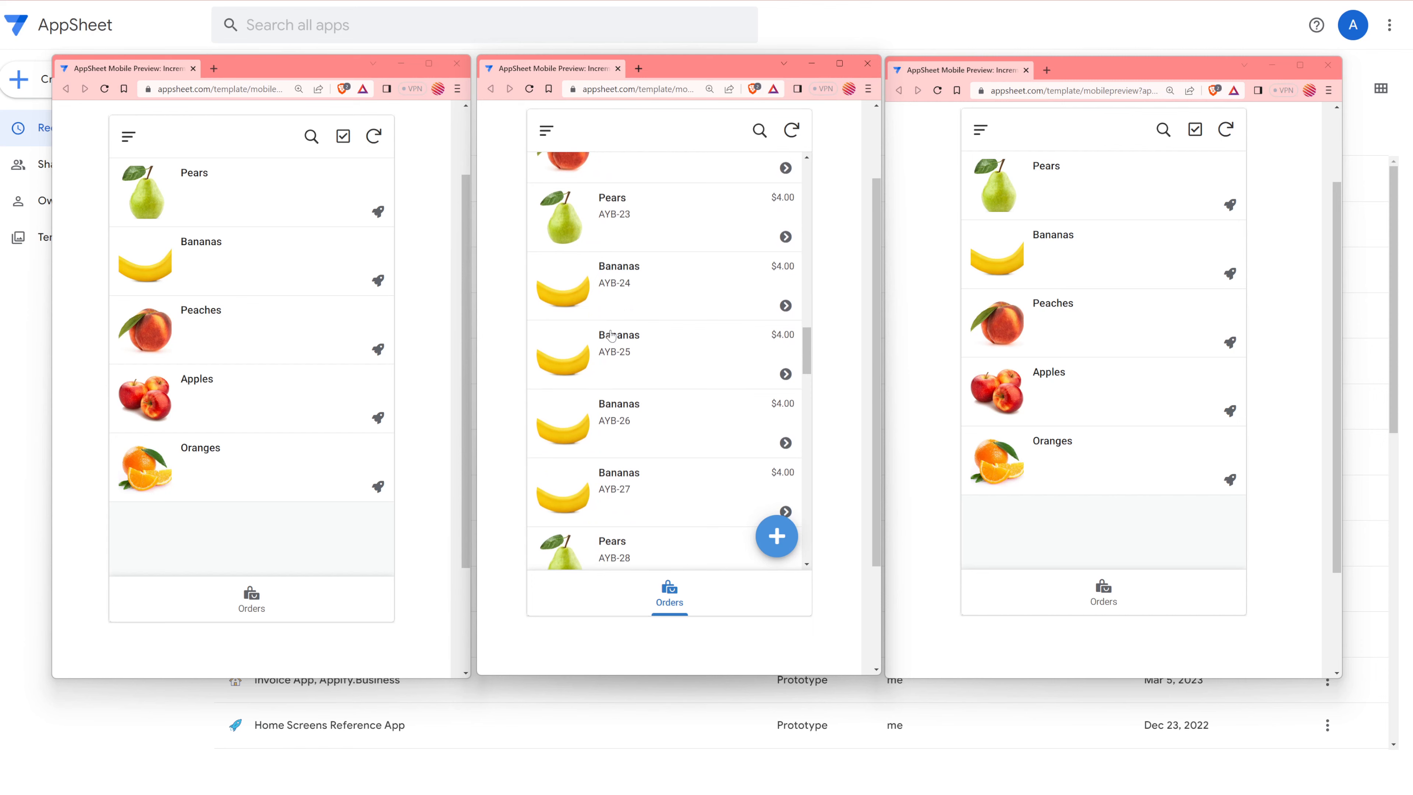
scroll(617, 343, down, 3)
scroll(616, 343, down, 3)
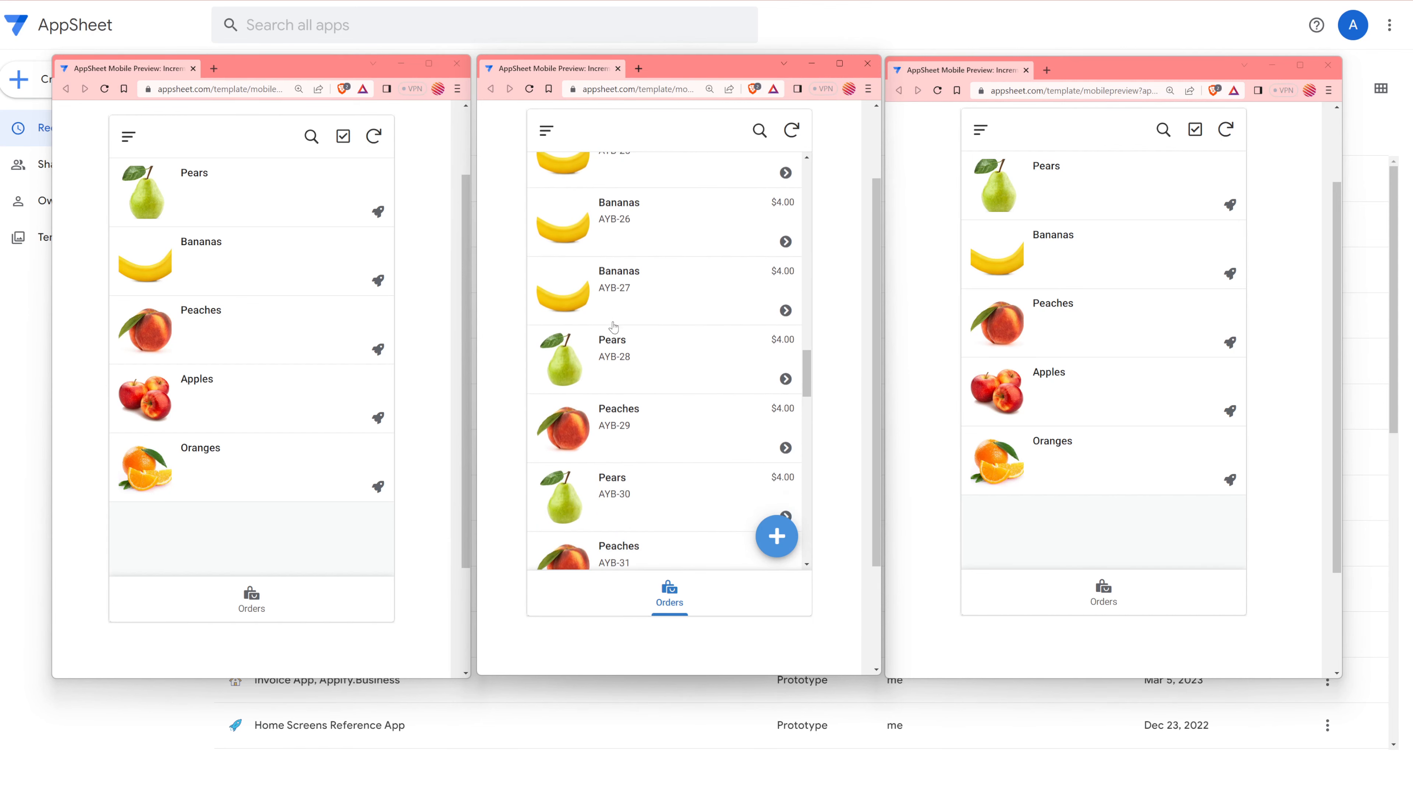
scroll(617, 352, down, 2)
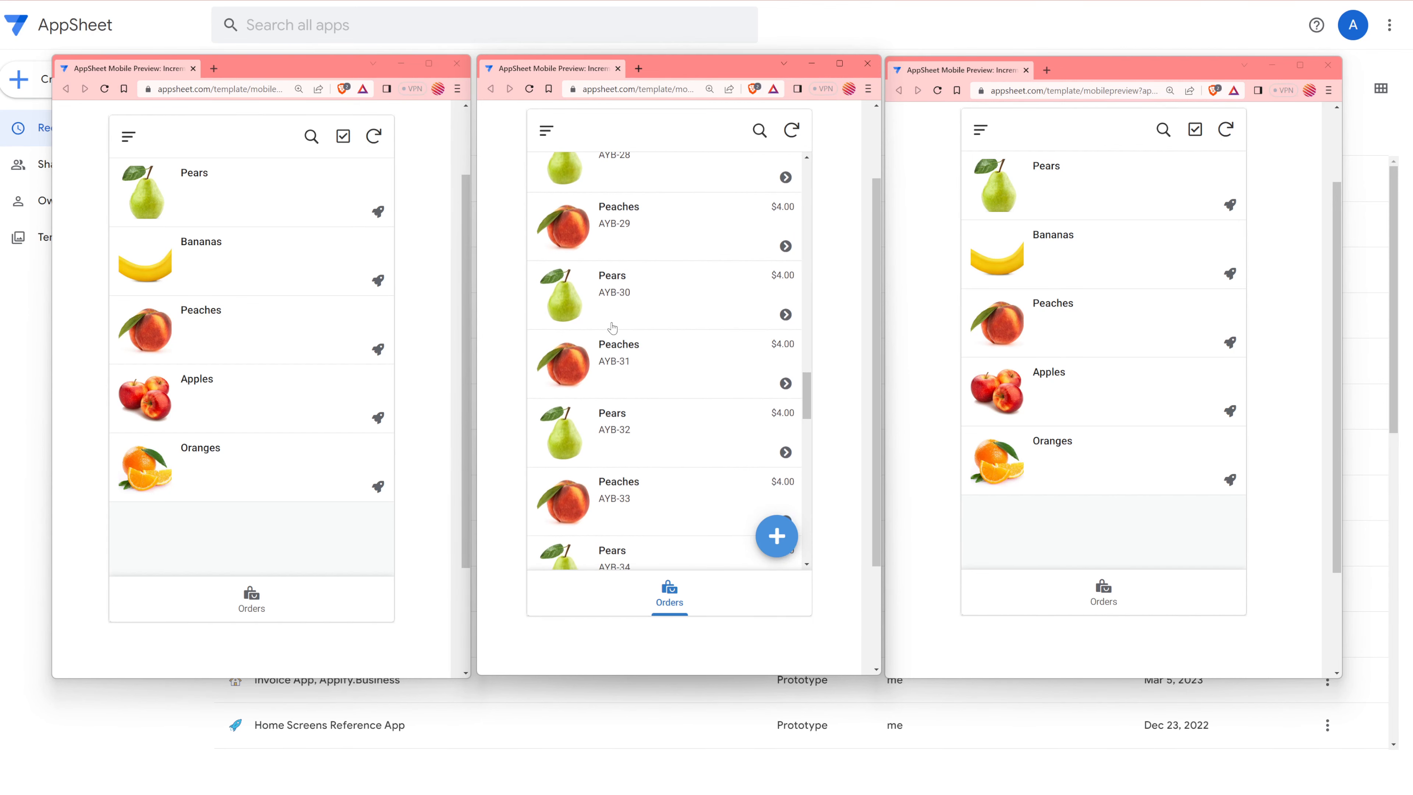
scroll(612, 327, down, 2)
scroll(609, 346, down, 7)
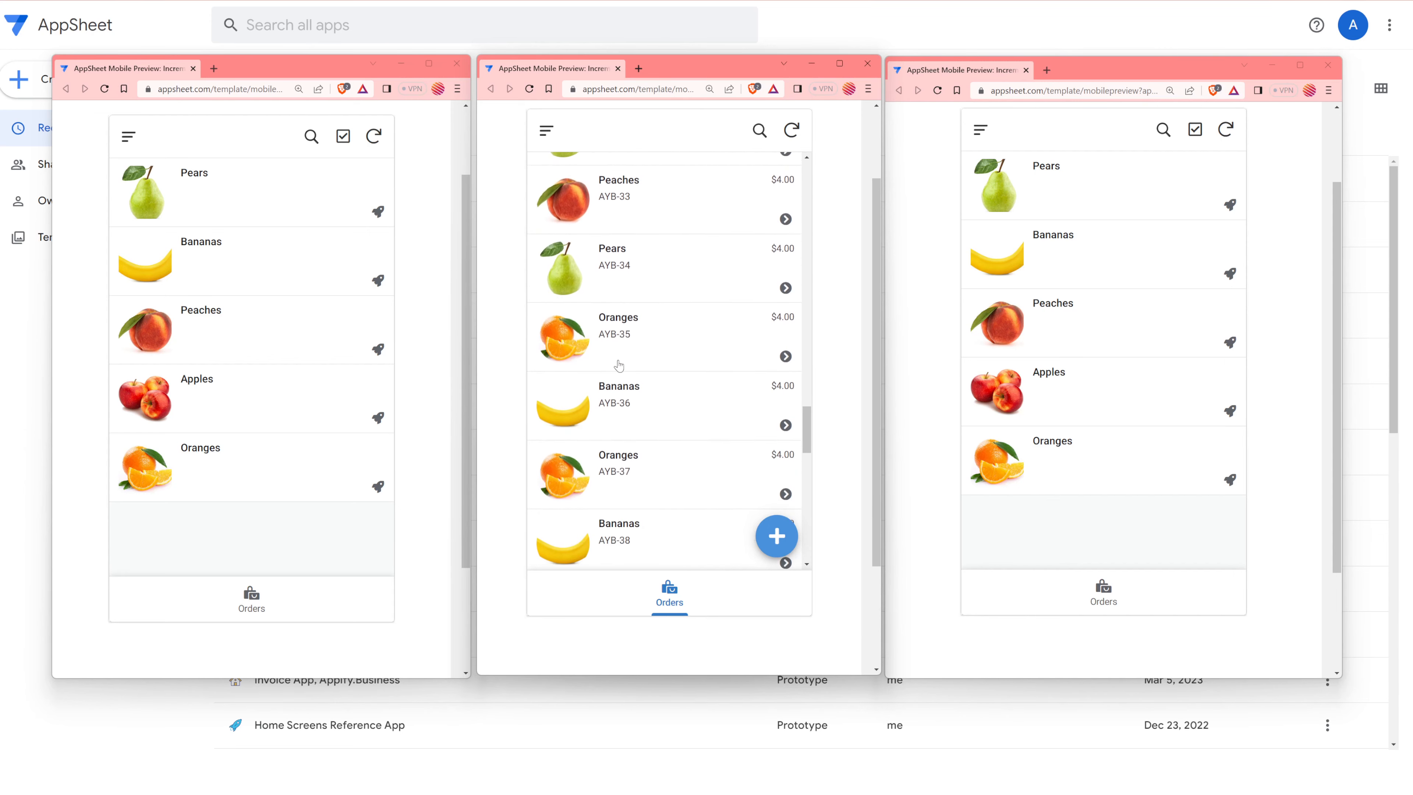
scroll(617, 334, down, 6)
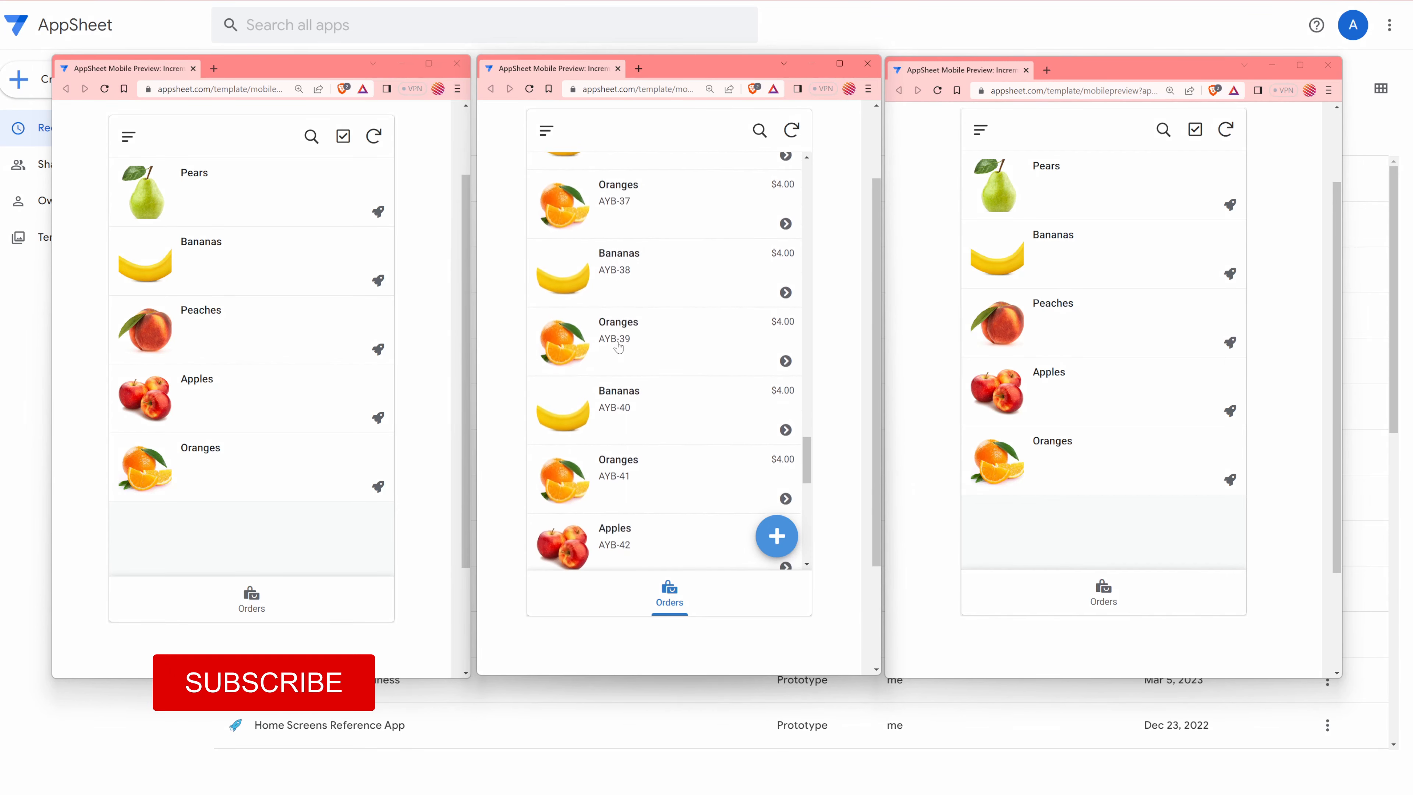
scroll(622, 367, down, 9)
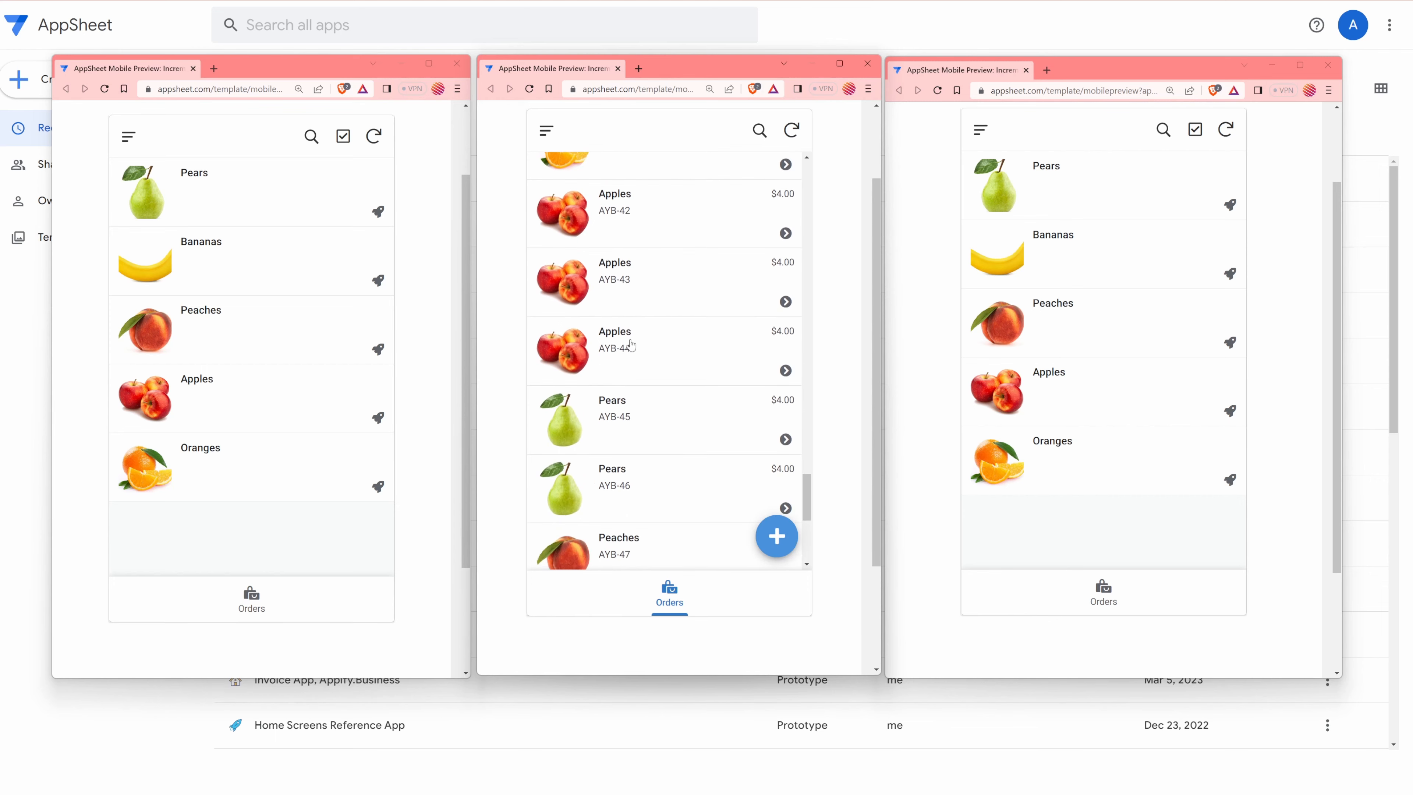
scroll(634, 357, down, 3)
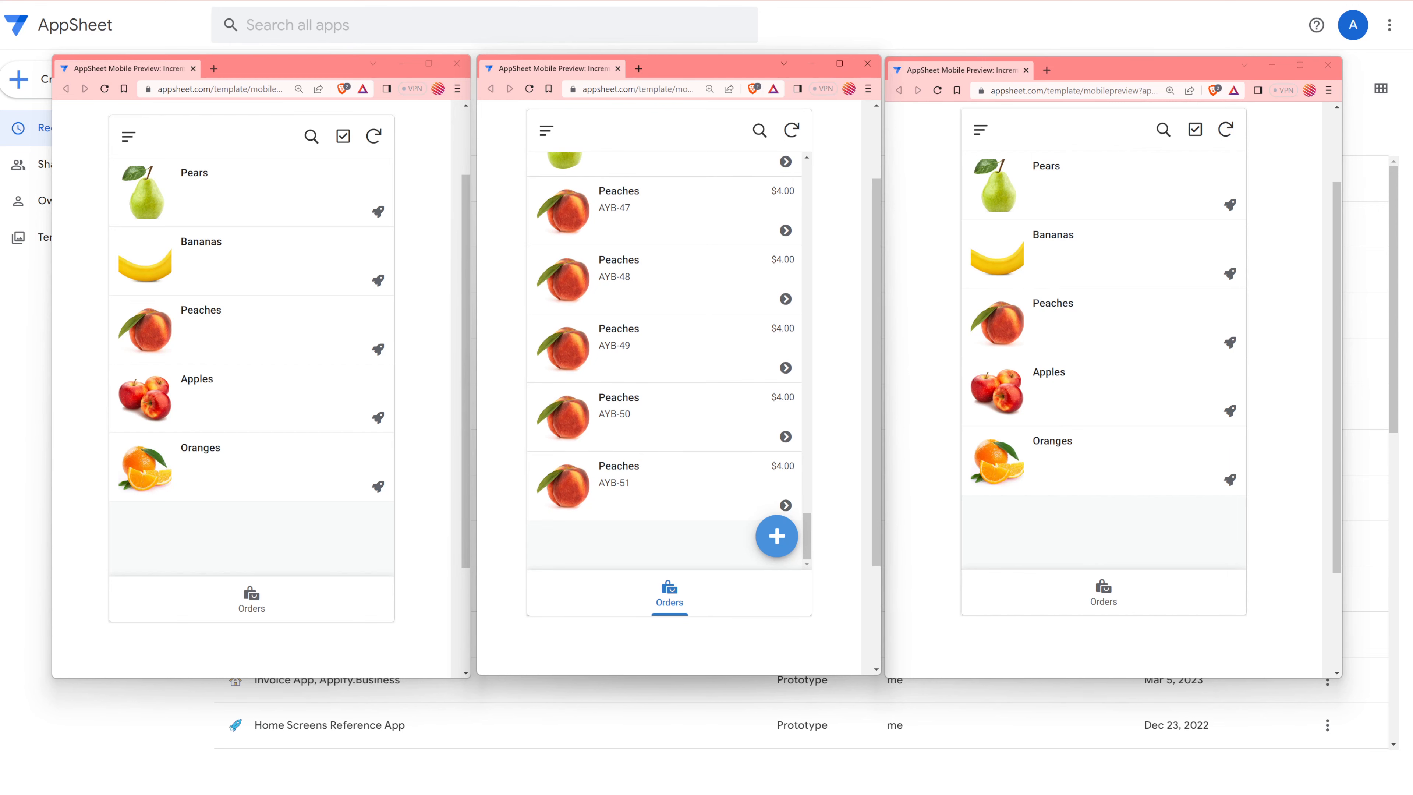
- Switch to the Incrementing Order Numbers Google Sheet and inspect the quick orders' Customer and Formatted Order Number values
click(784, 1)
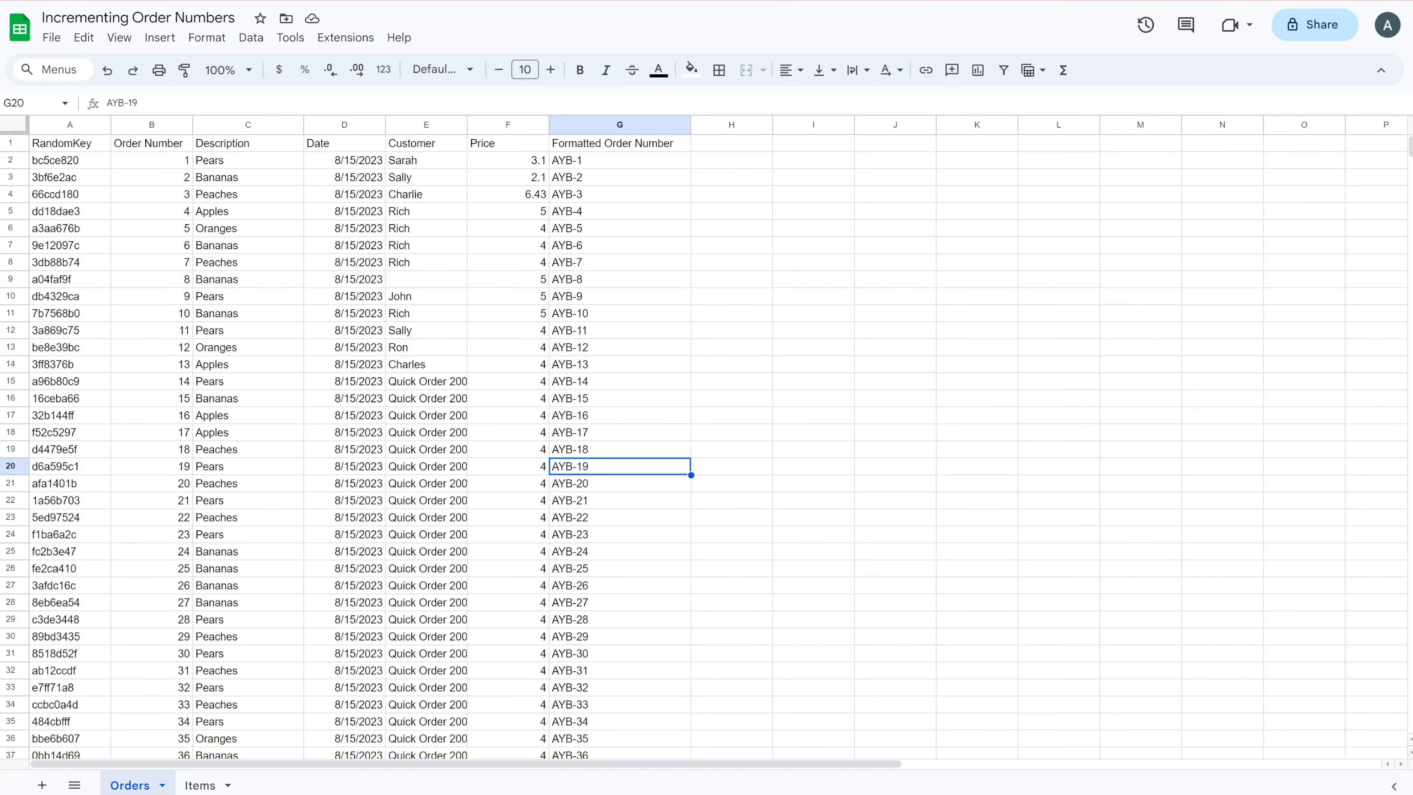
scroll(548, 563, down, 8)
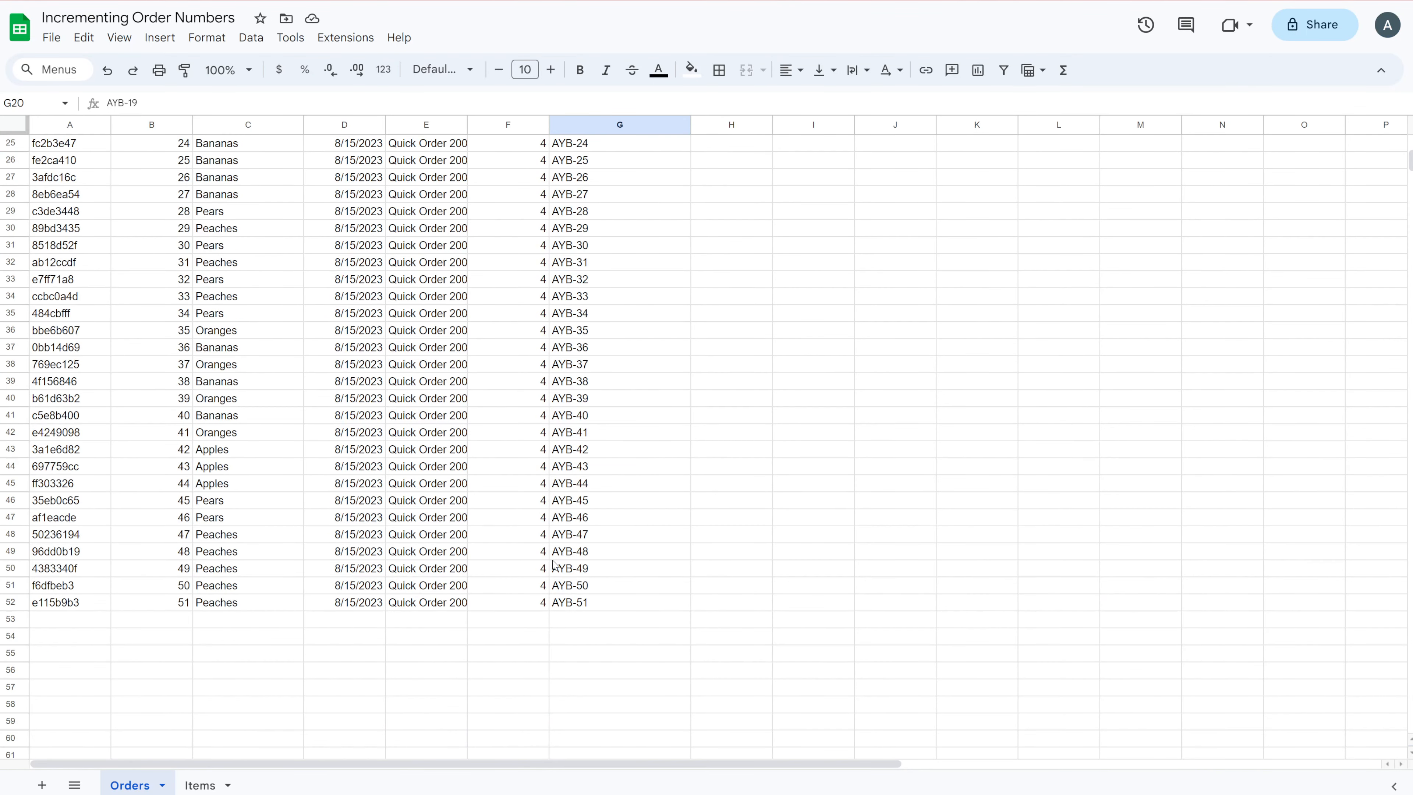
scroll(590, 604, up, 6)
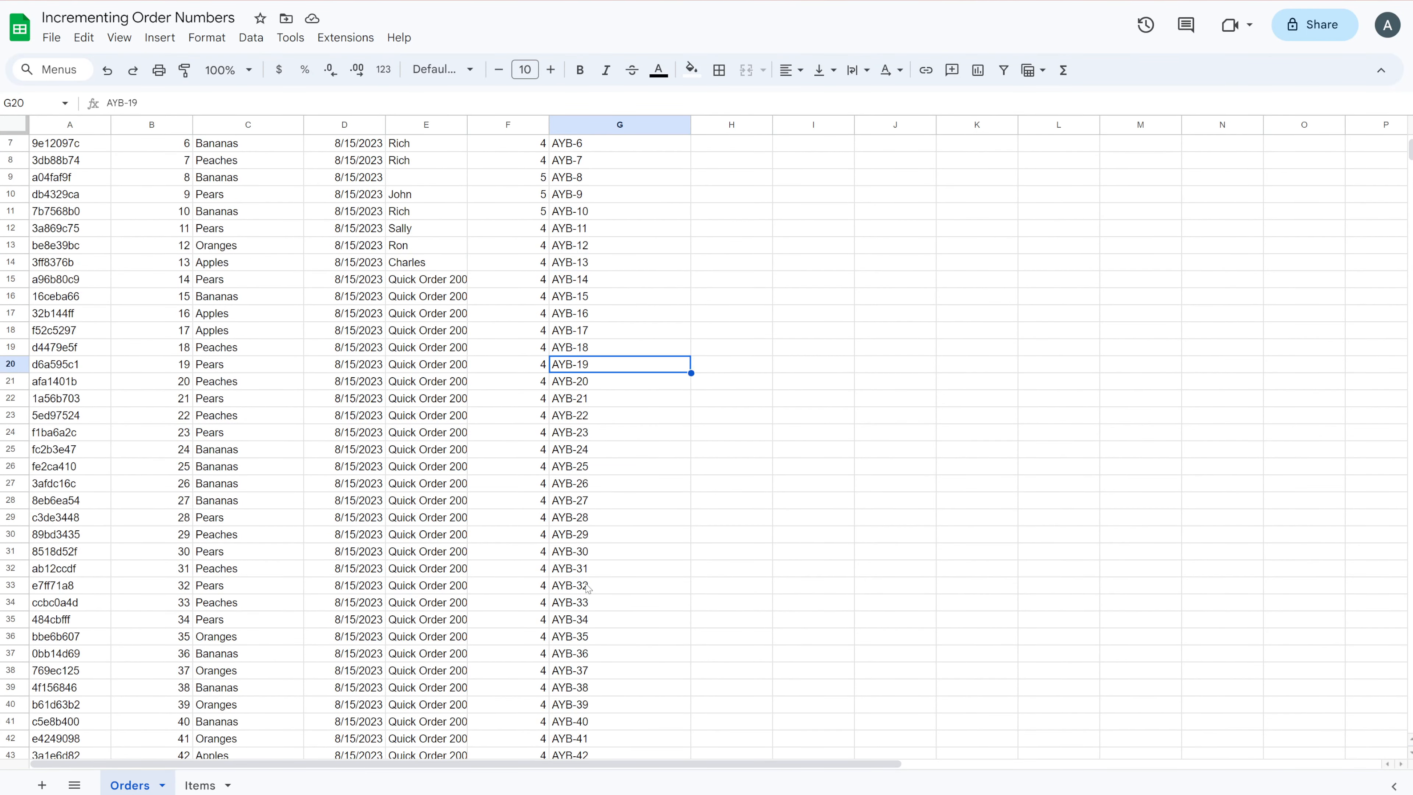
drag(422, 285, 428, 517)
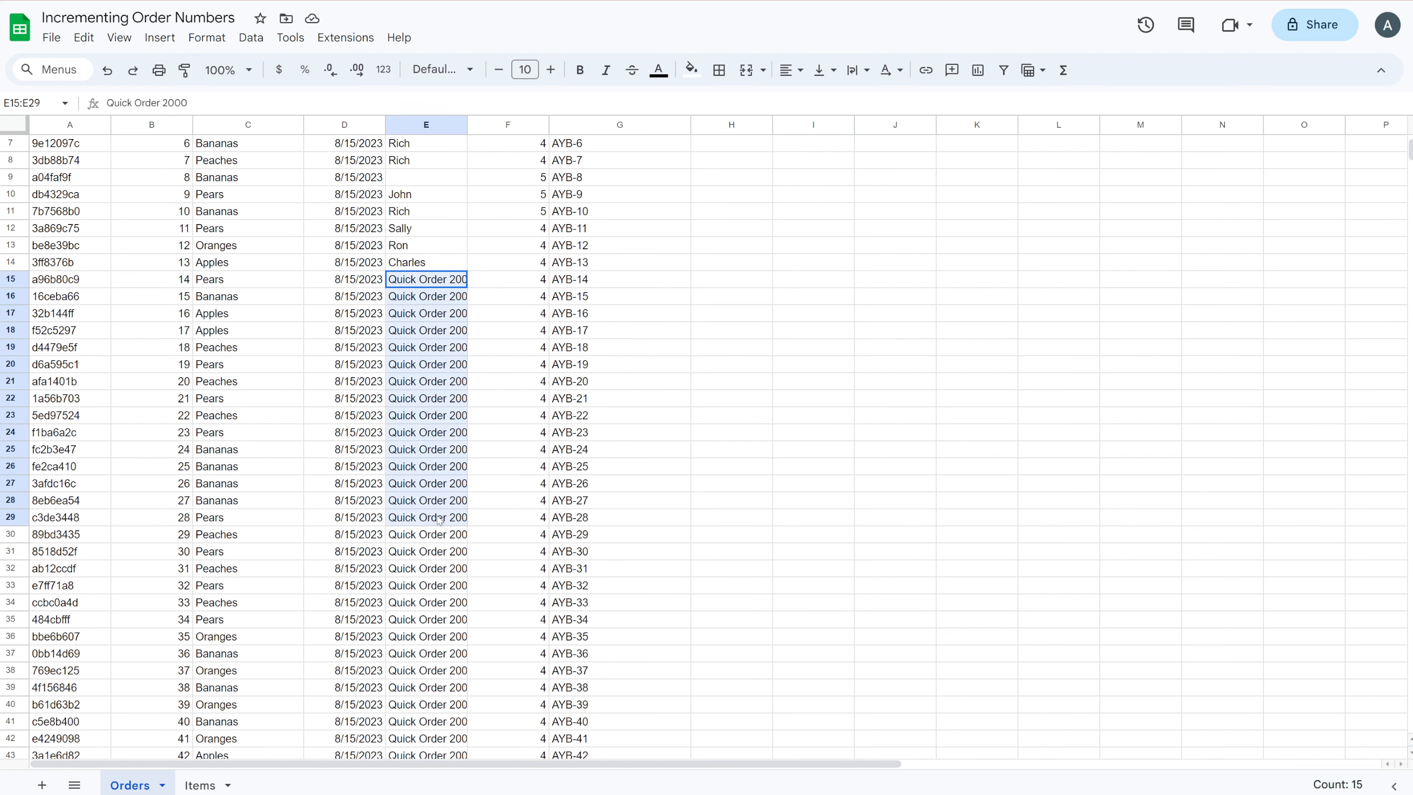
drag(573, 276, 562, 517)
scroll(545, 390, down, 2)
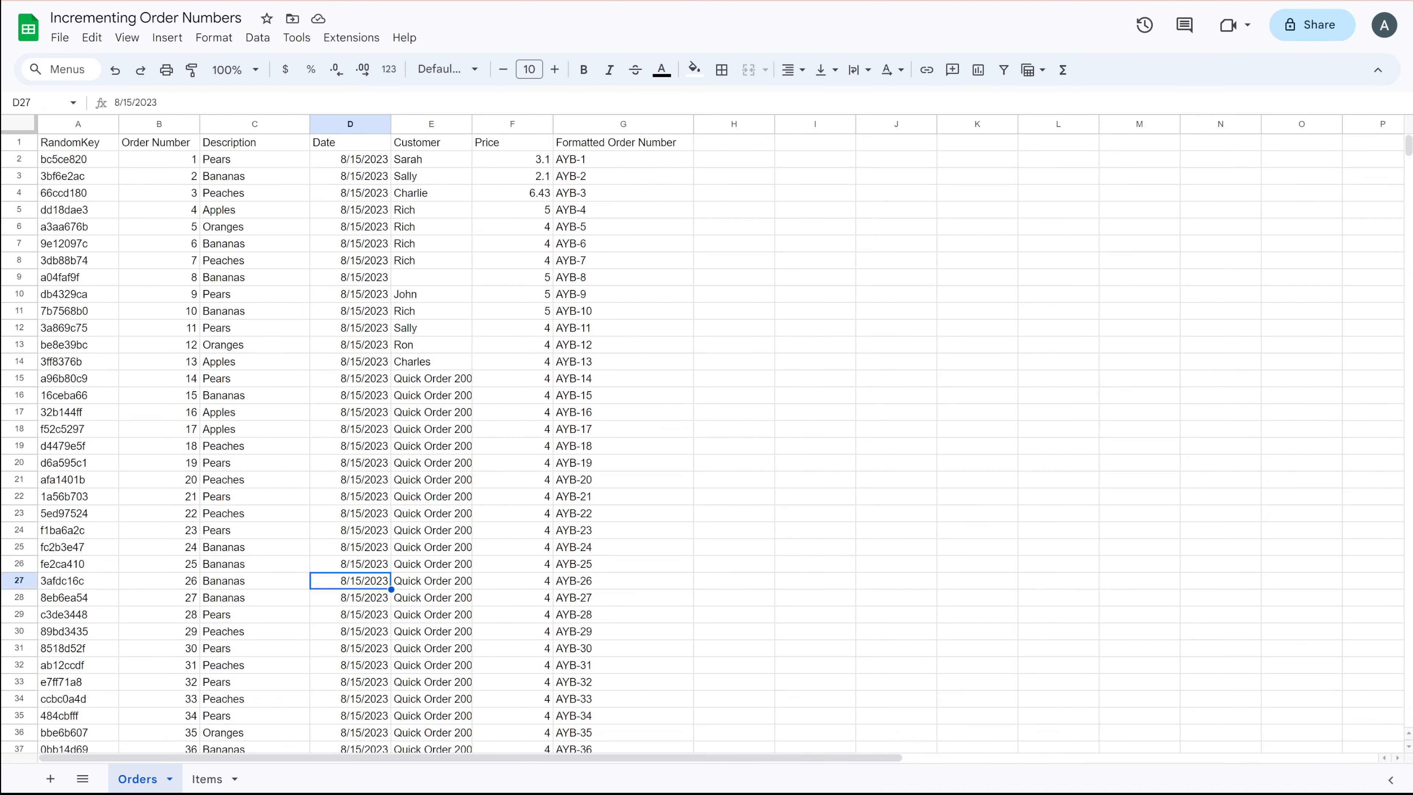
- Highlight the RandomKey column on the Orders sheet to examine the unique keys
click(251, 330)
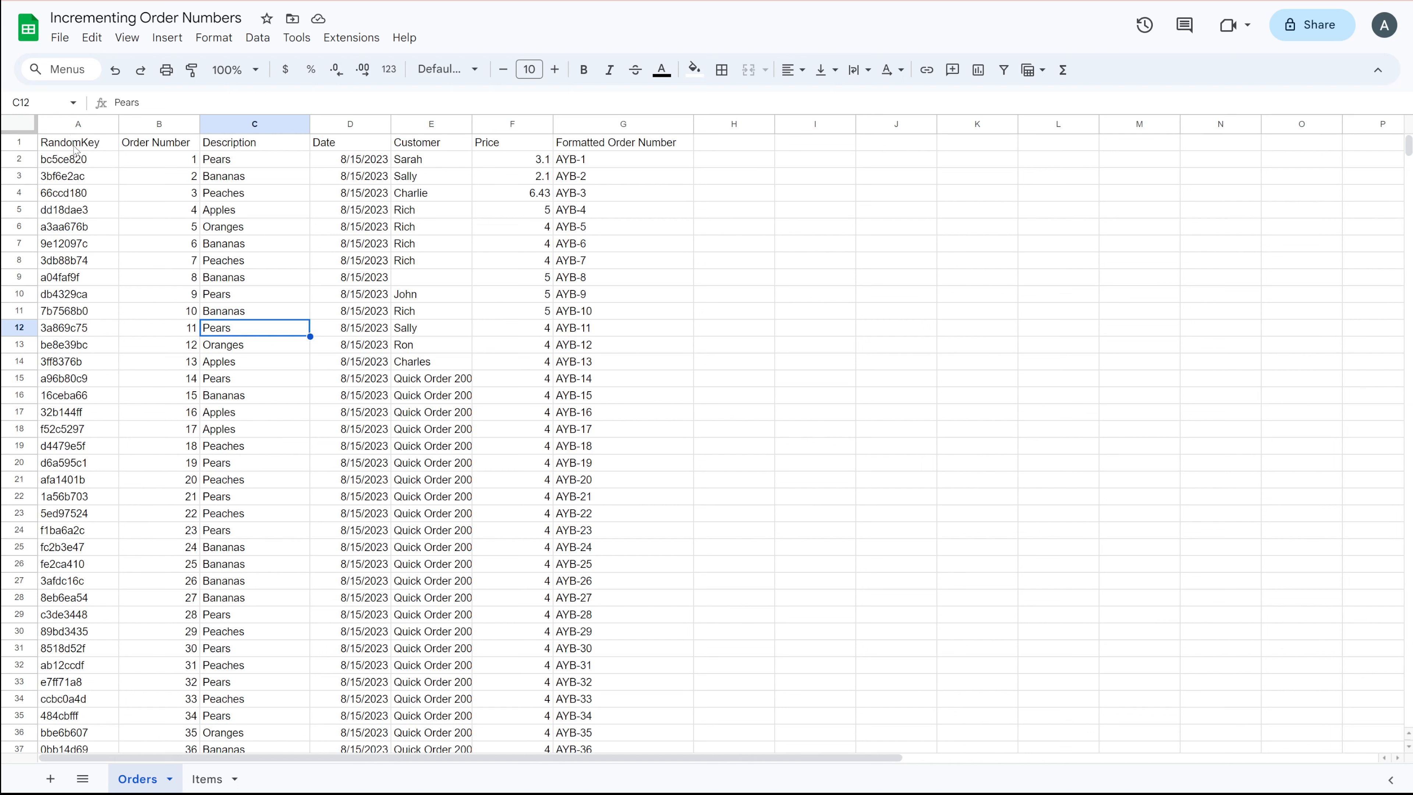
drag(78, 148, 67, 429)
drag(79, 167, 78, 495)
drag(81, 145, 85, 405)
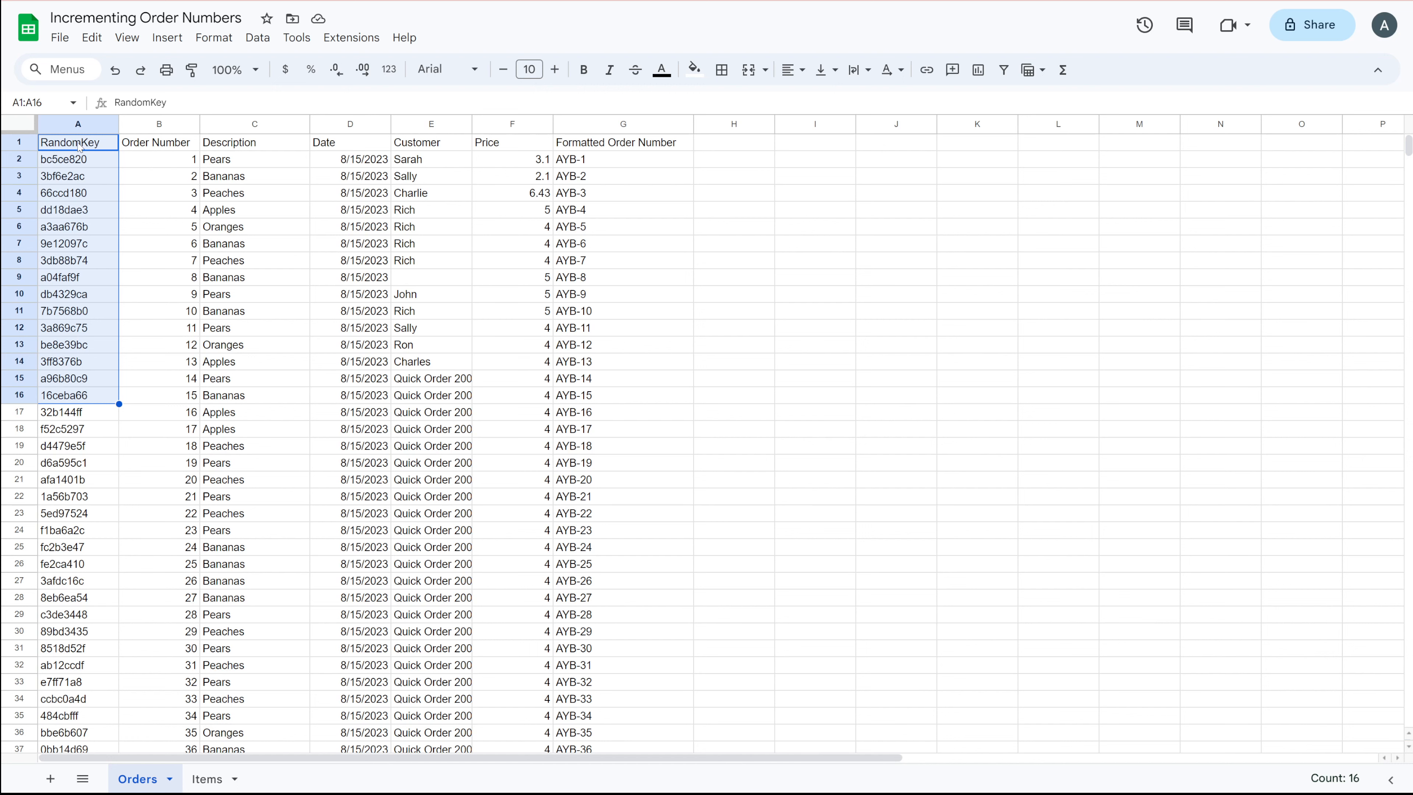
drag(79, 147, 80, 458)
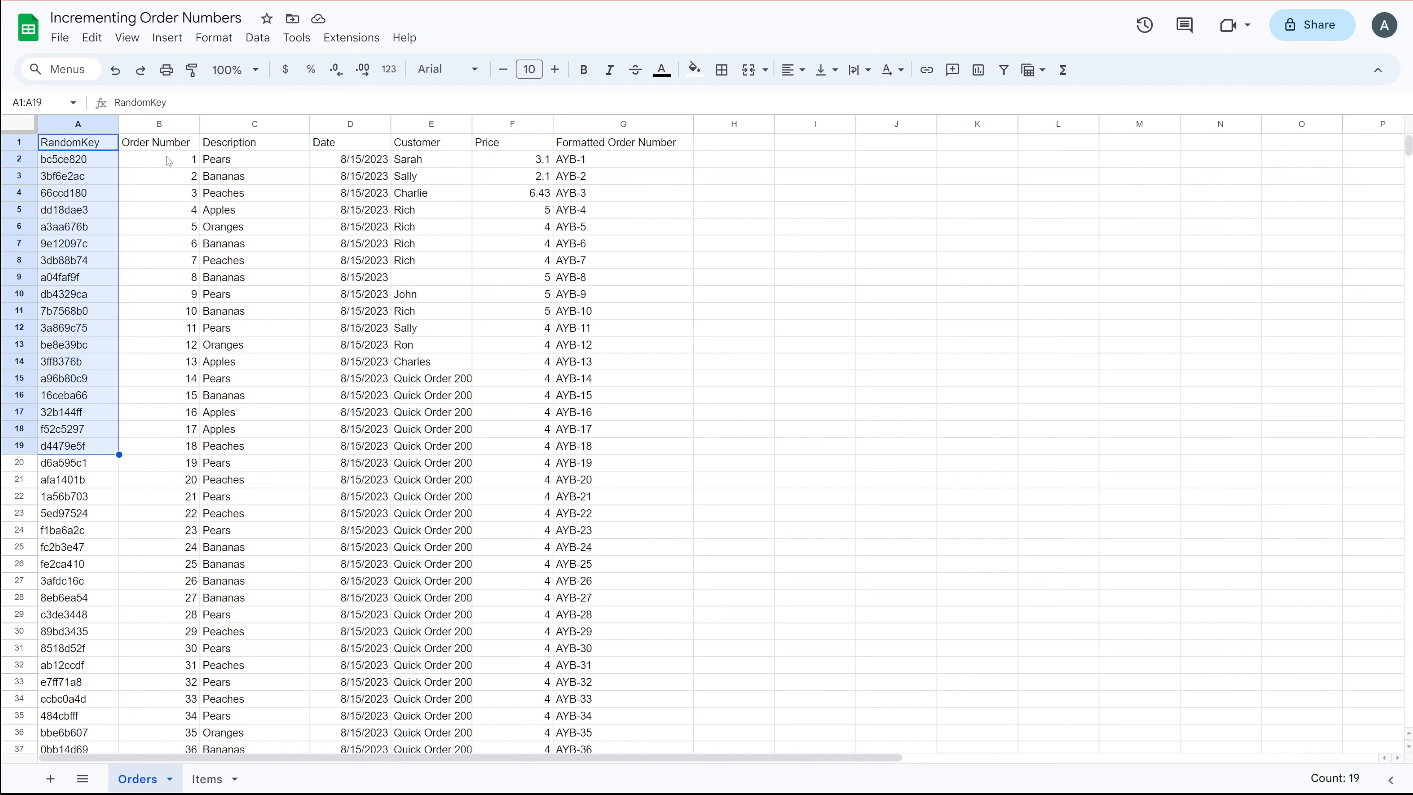
- Compare the Order Number column with the Formatted Order Number and RandomKey columns on the Orders sheet
drag(157, 143, 161, 448)
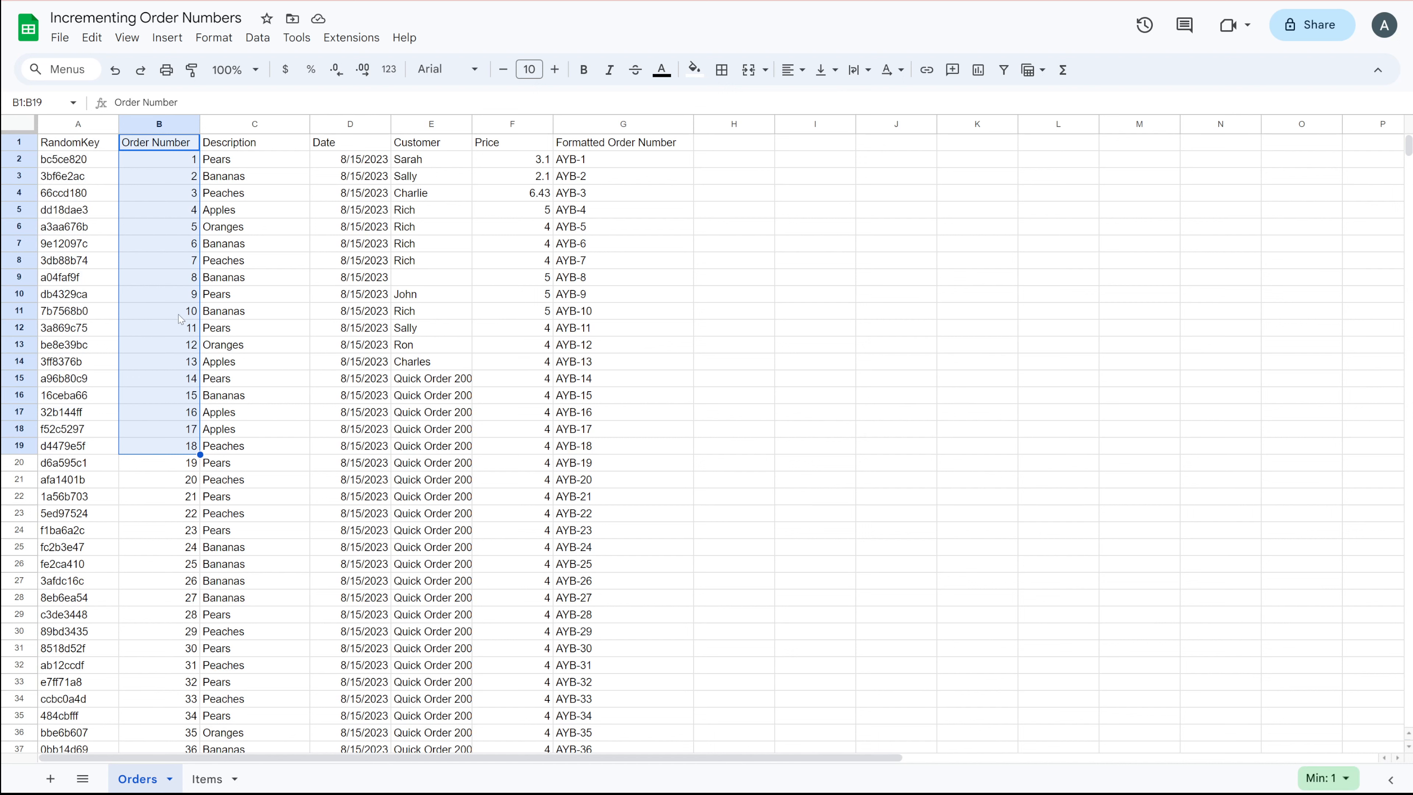
click(168, 194)
drag(606, 145, 643, 495)
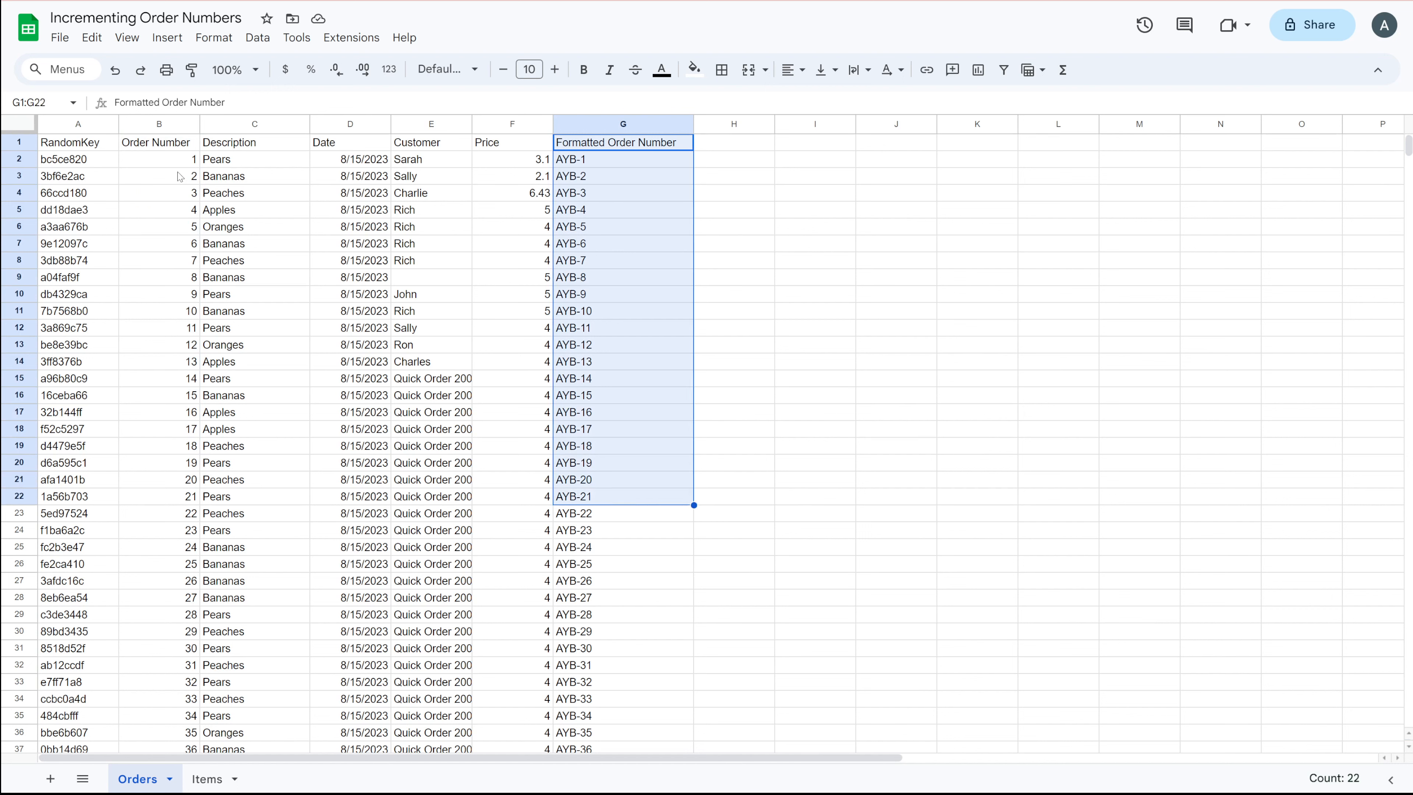
drag(180, 161, 185, 465)
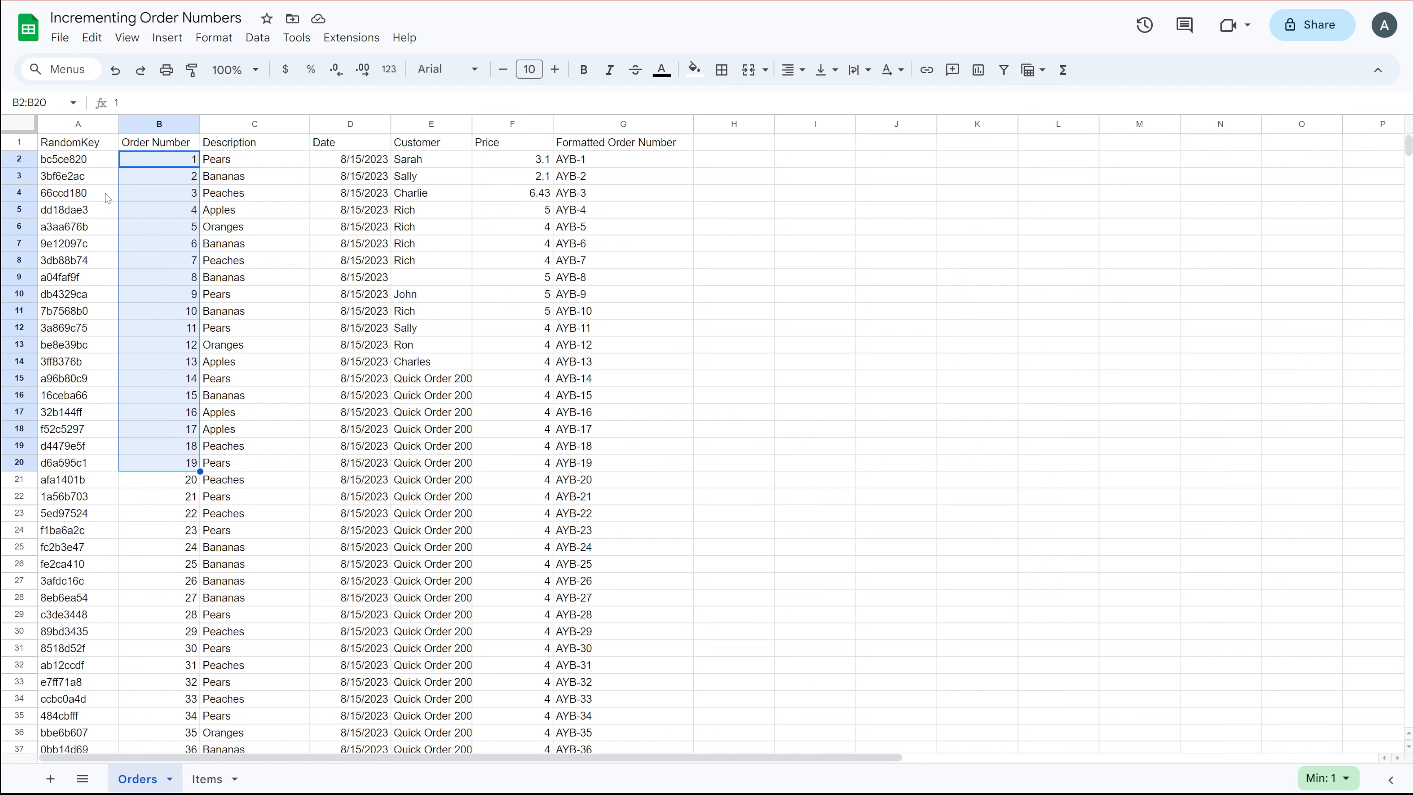
click(83, 148)
key(shift+Right)
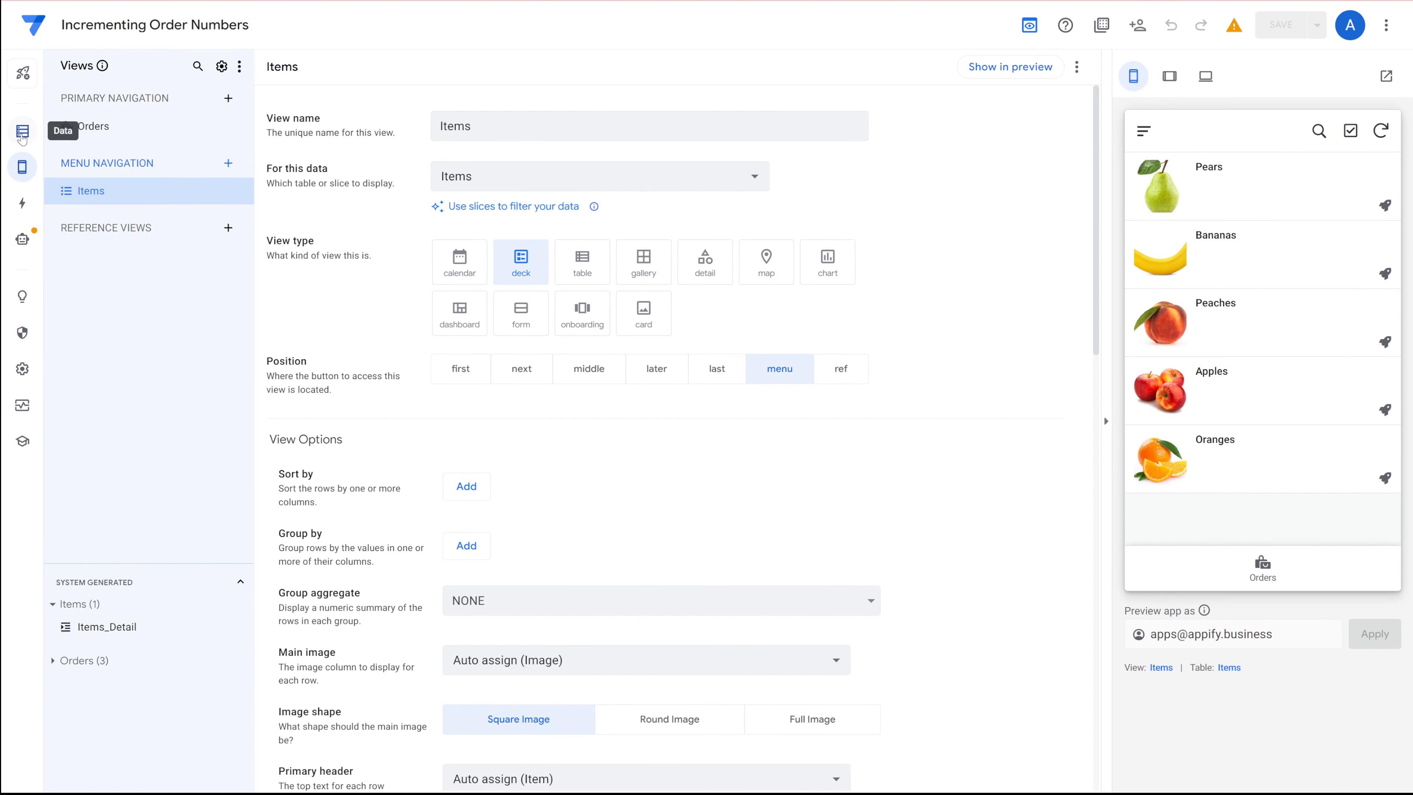
- Switch to the AppSheet editor and open the column setup of the Orders data table
click(22, 130)
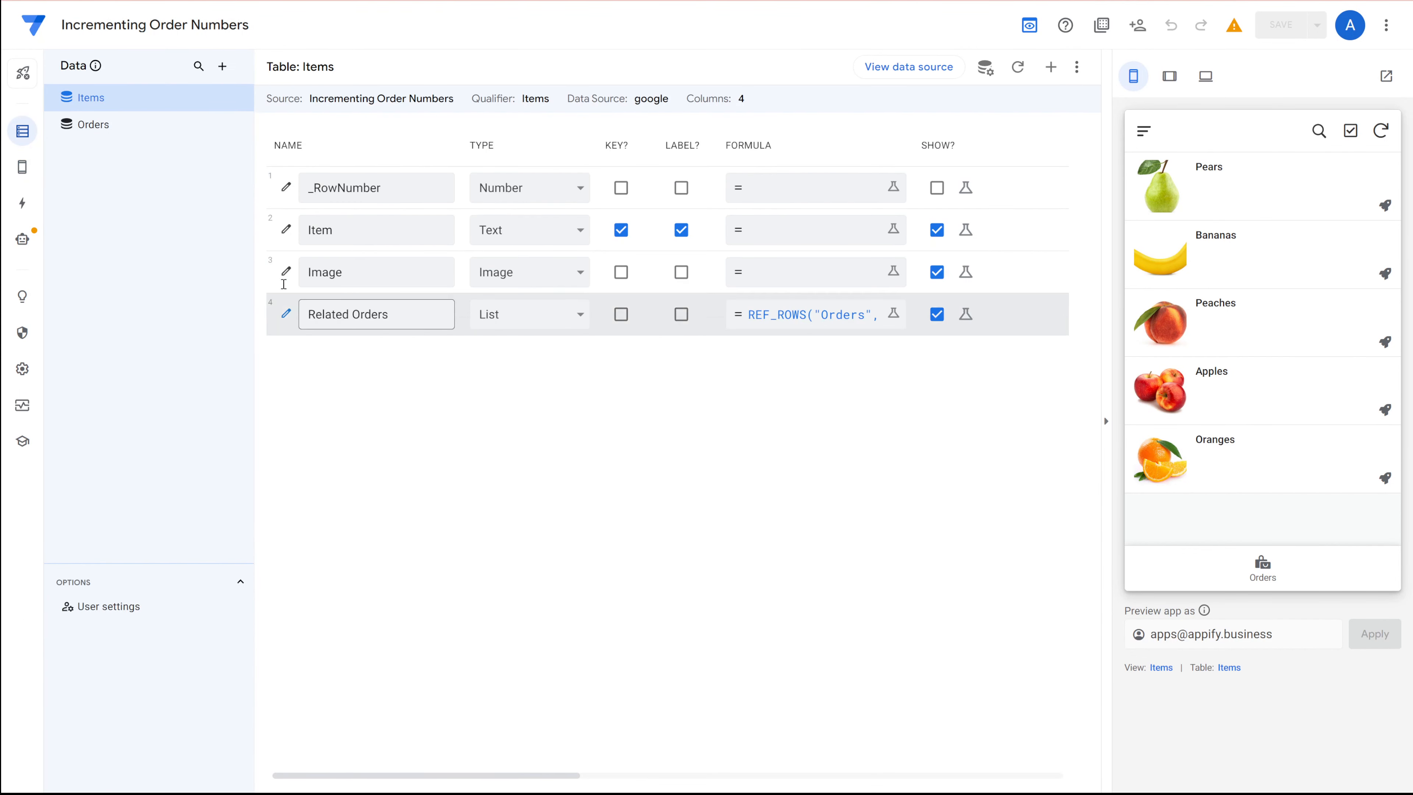
click(96, 132)
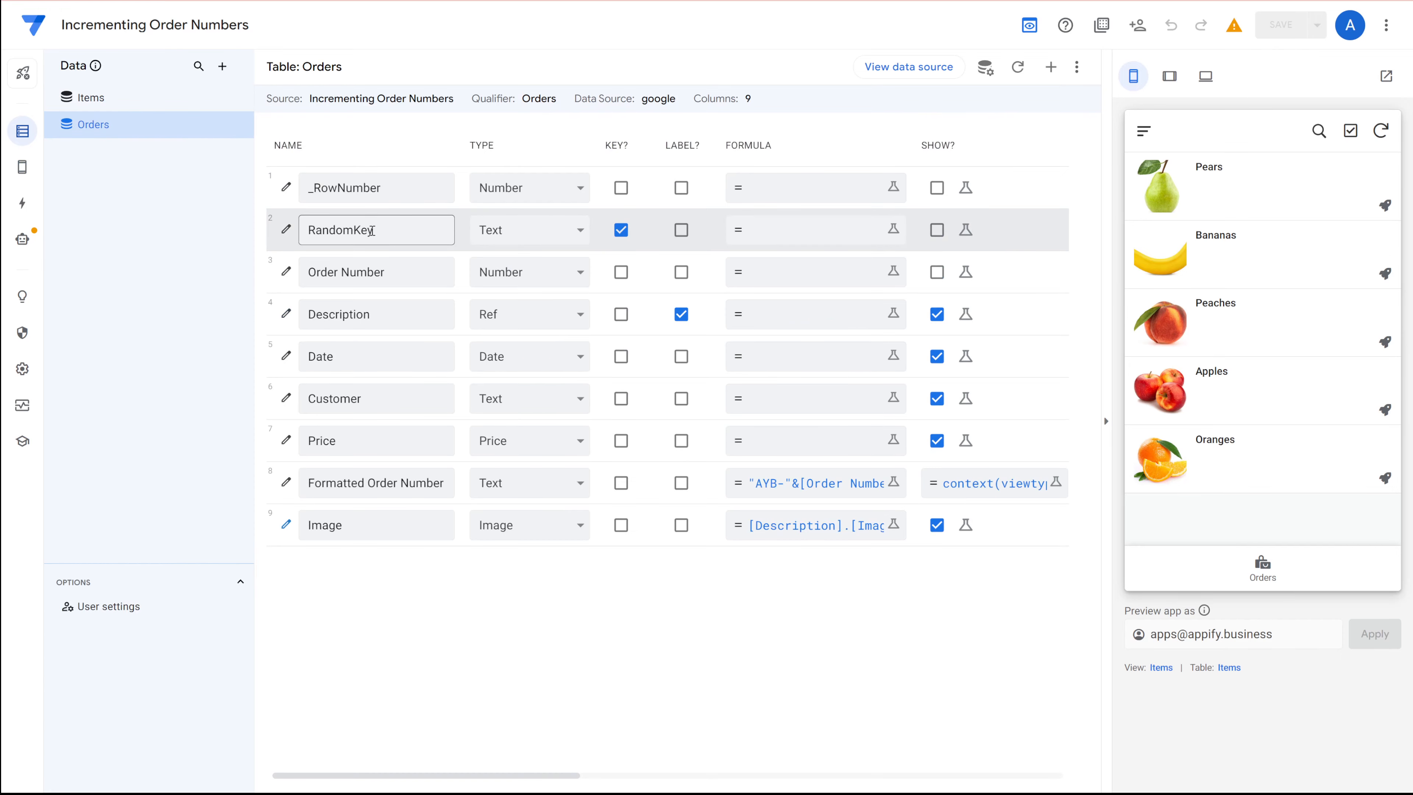
- Open the settings of the RandomKey column in the Orders table, examine its Initial value expression, and close the settings
double_click(401, 231)
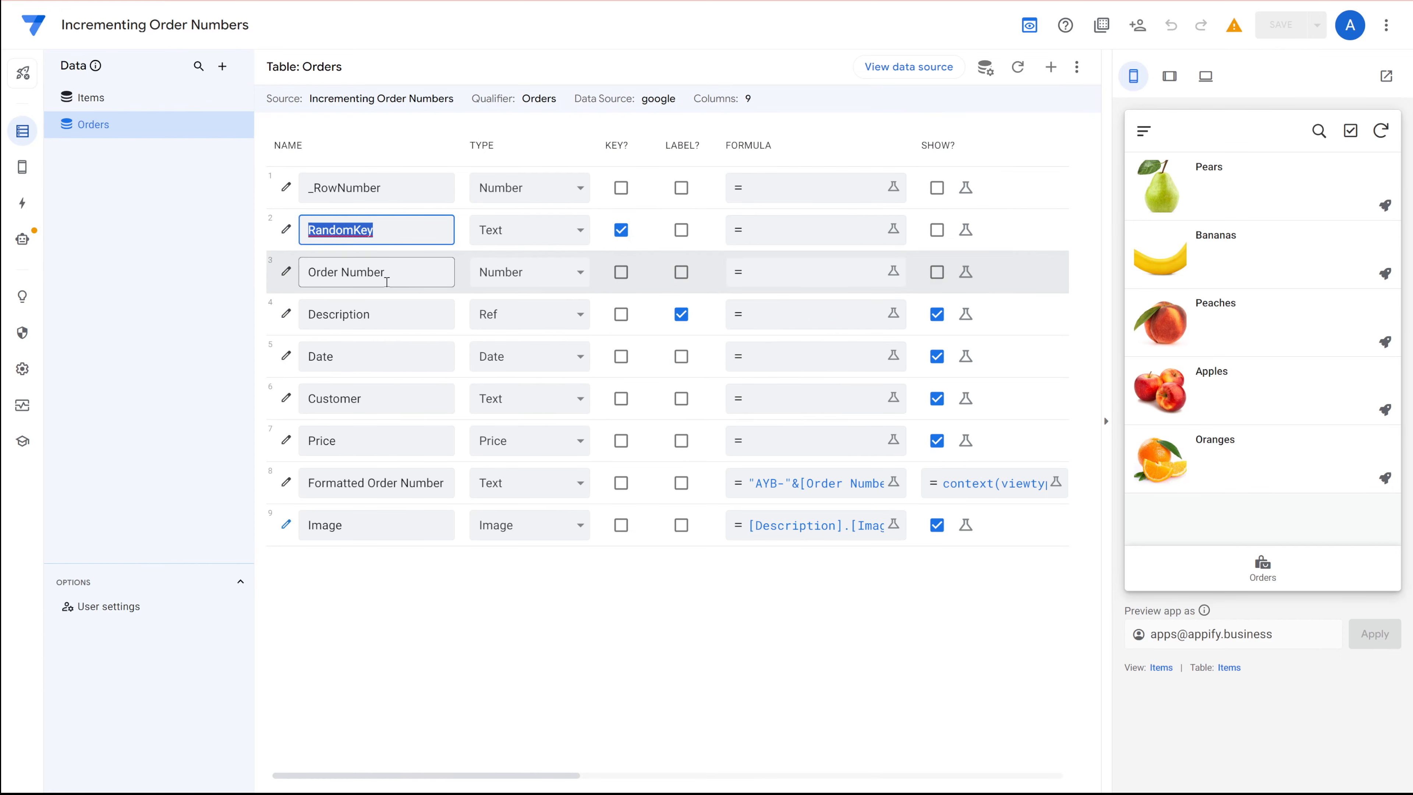
drag(427, 274, 363, 279)
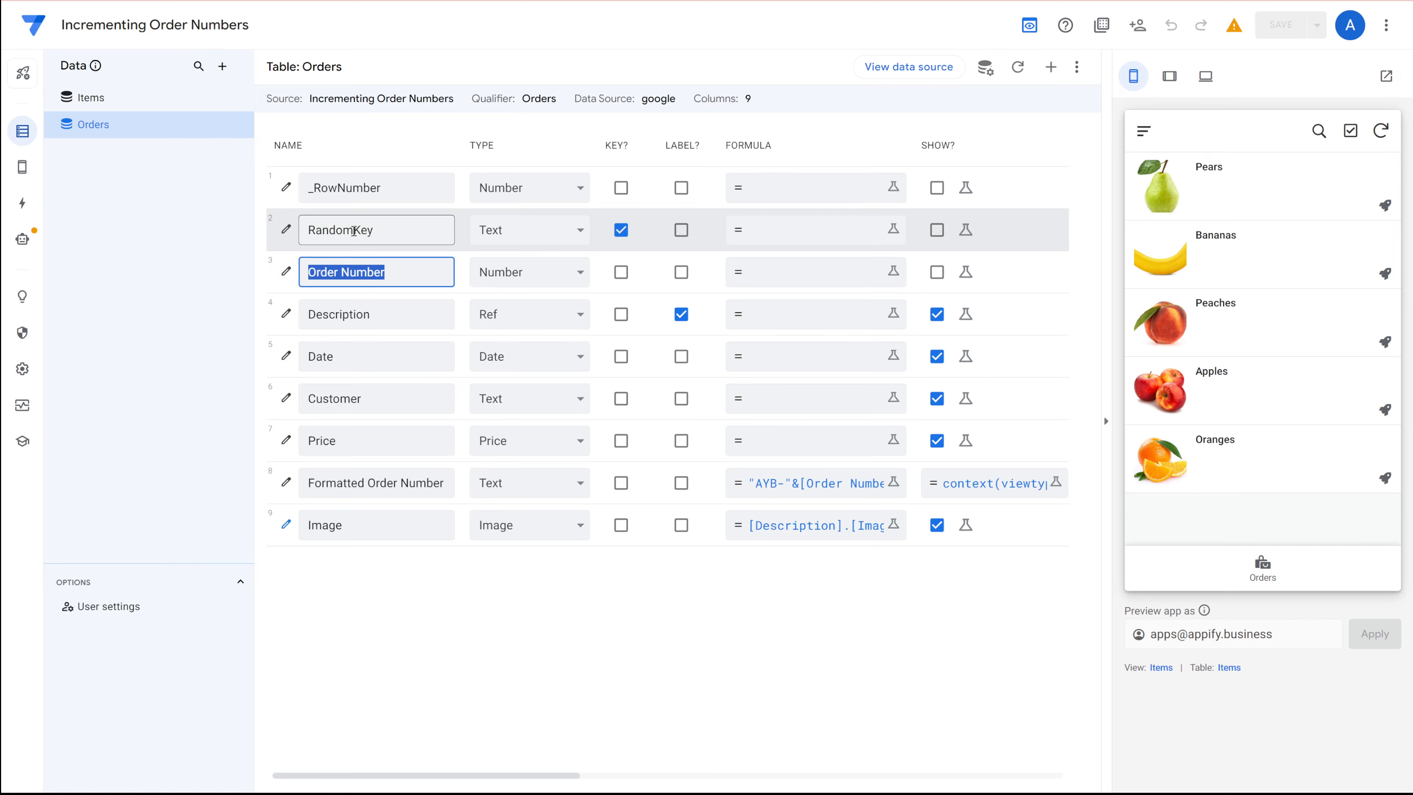
double_click(303, 228)
click(286, 229)
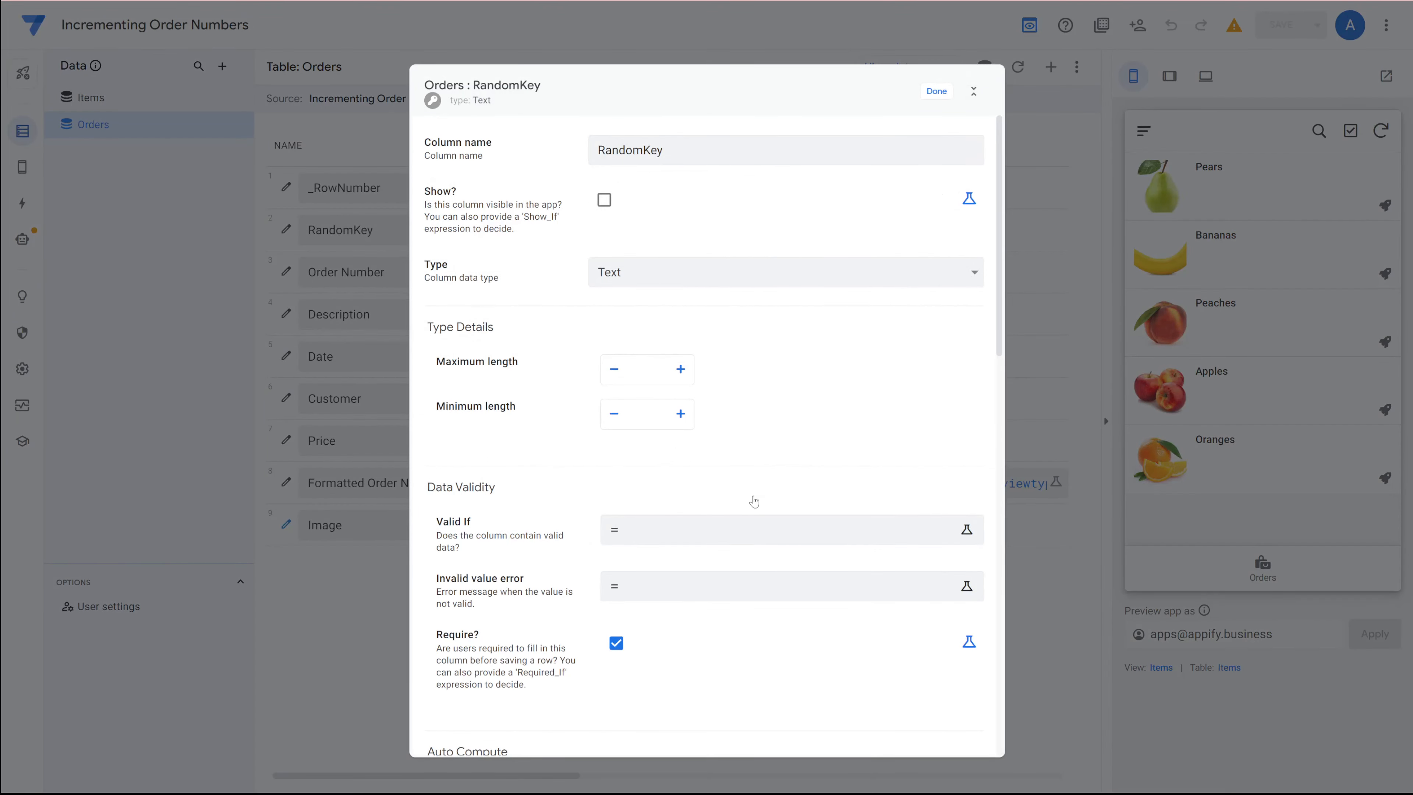
scroll(752, 499, down, 8)
scroll(754, 500, down, 1)
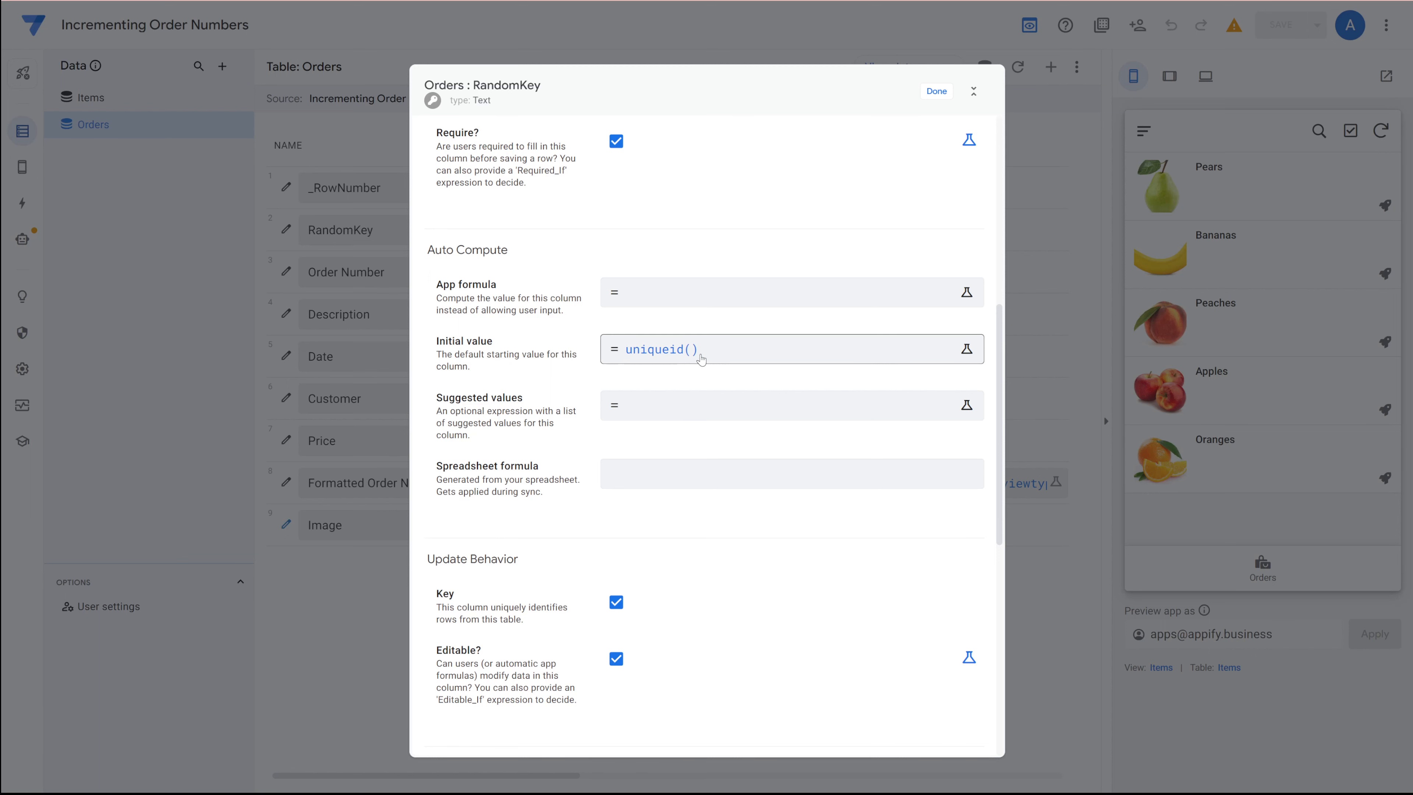
drag(433, 341, 549, 351)
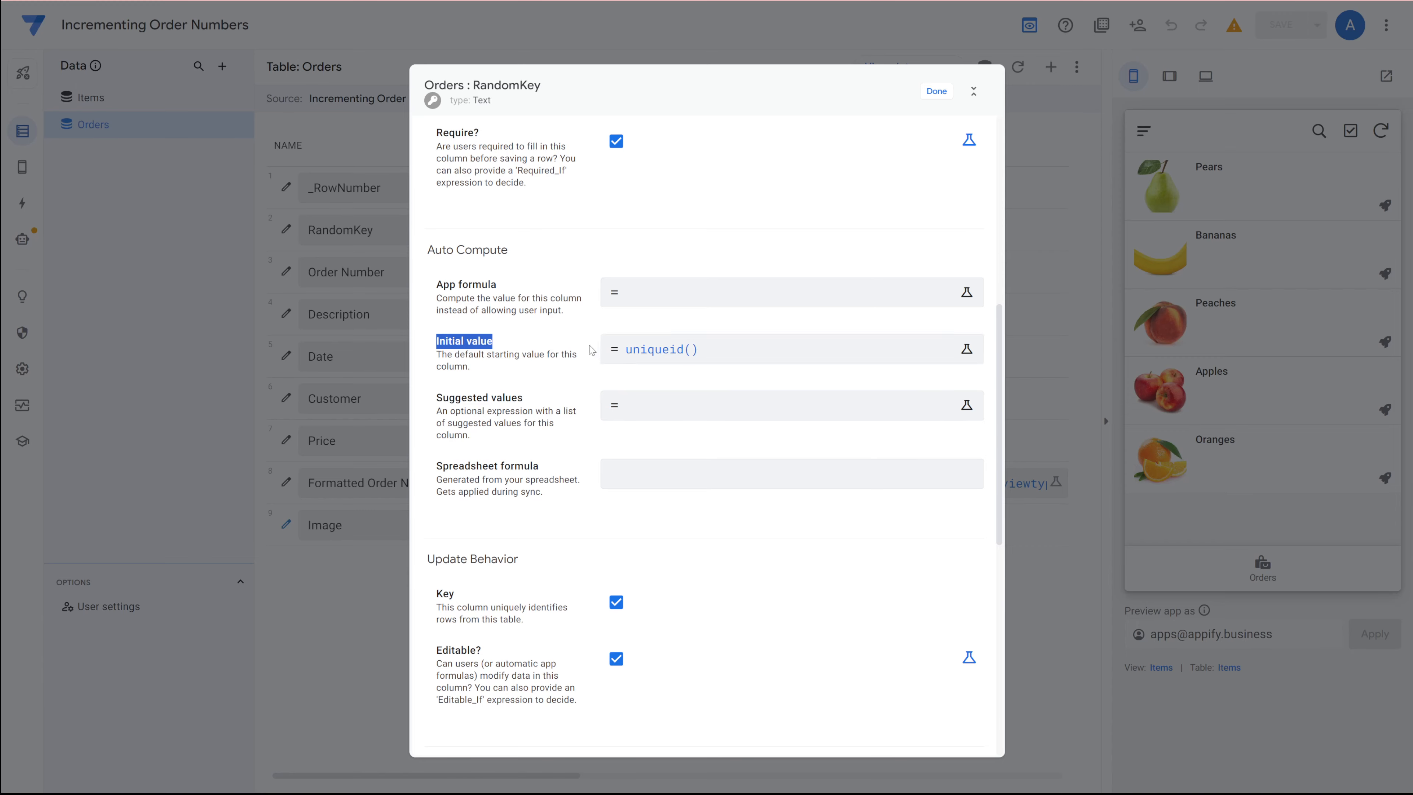
click(946, 89)
- Locate the Order Number column, switch to the bot that assigns order numbers, and examine its new Orders record event settings
drag(411, 273, 283, 280)
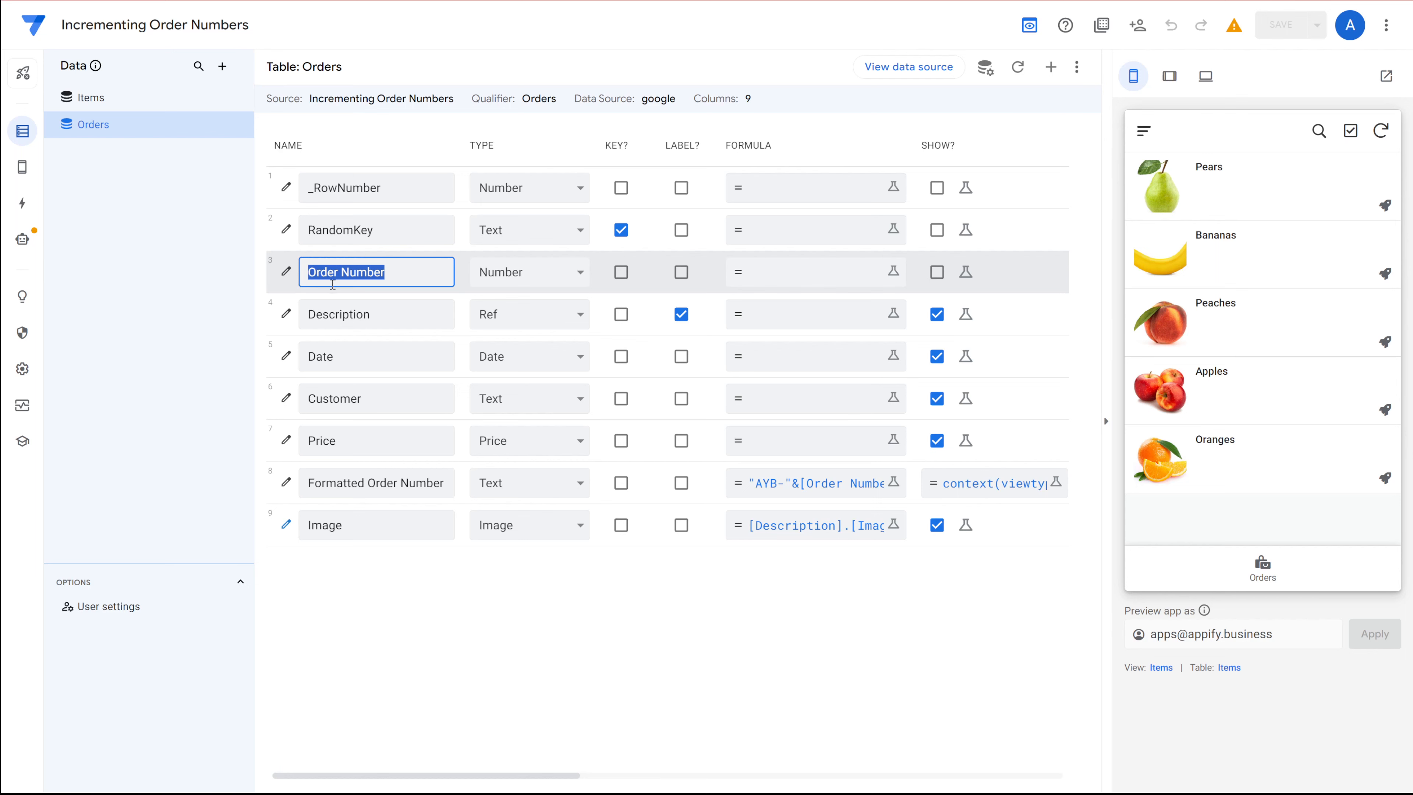
click(389, 269)
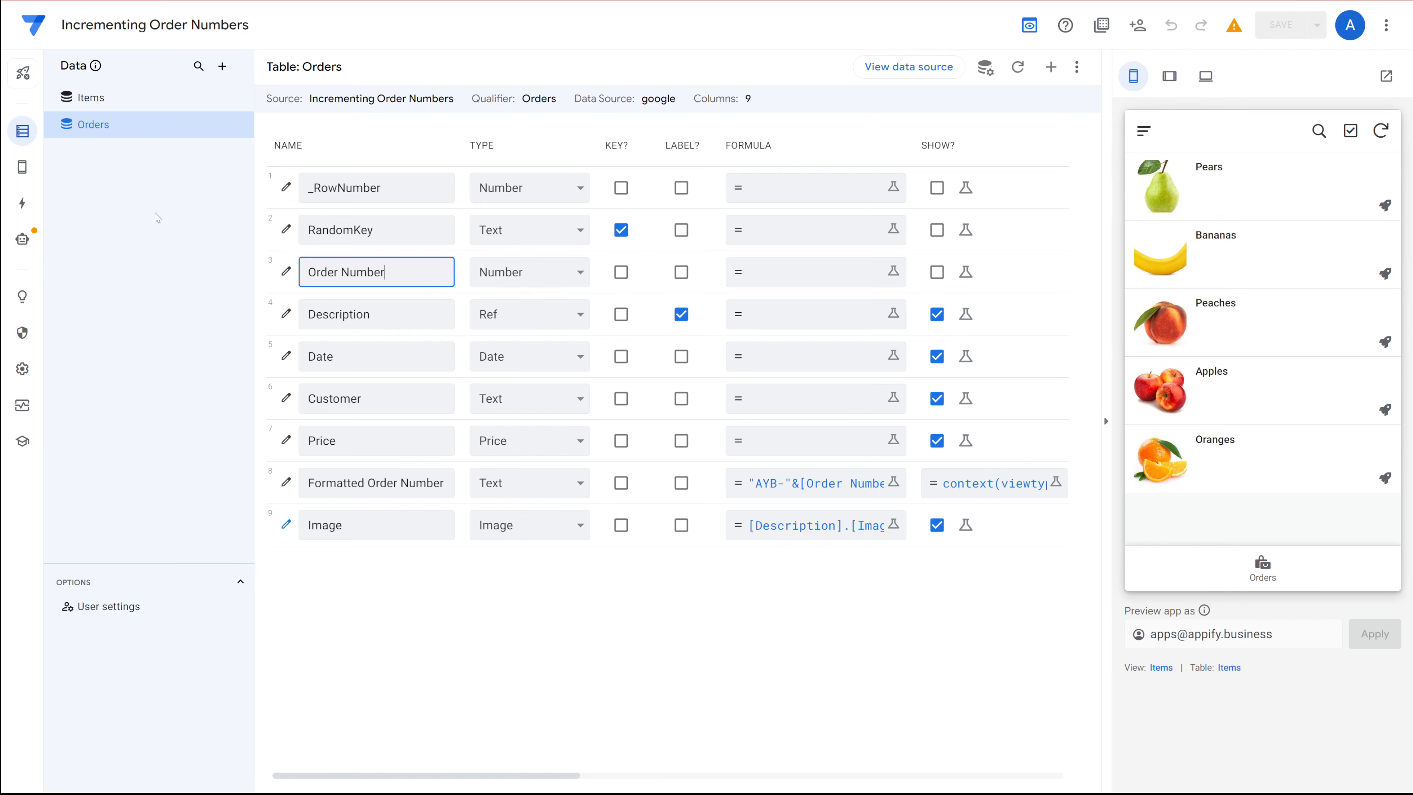
click(22, 239)
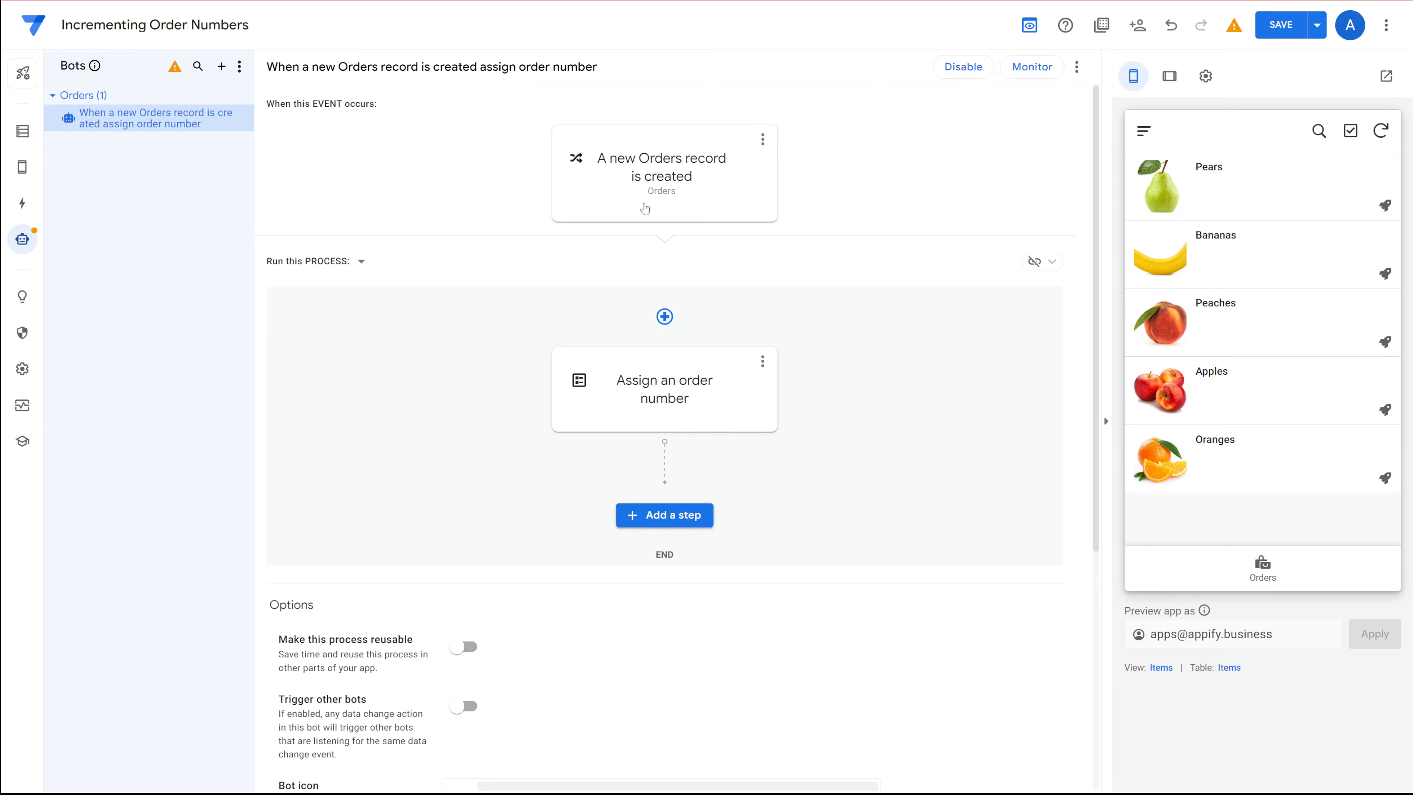
click(663, 194)
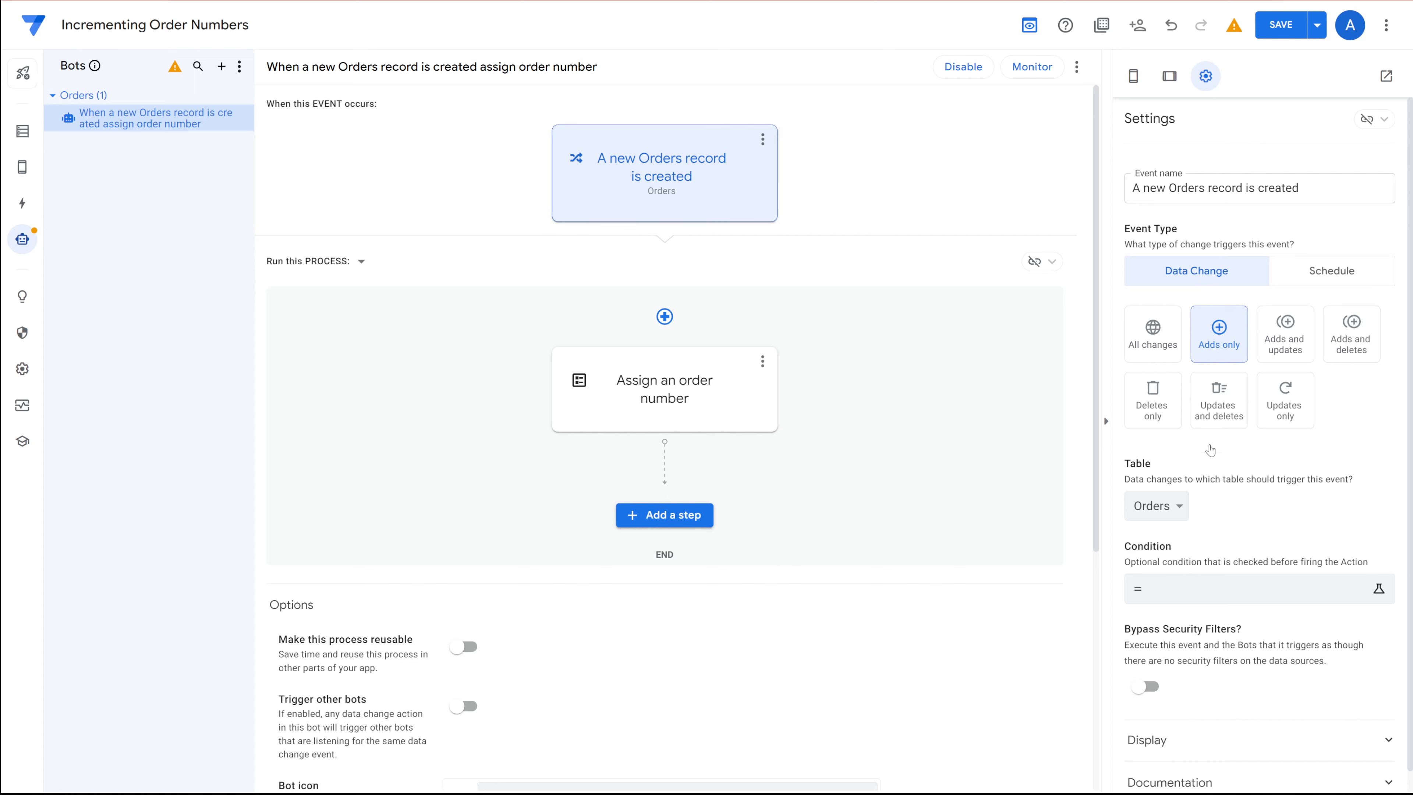
- Open the Order Number expression in the Assign an order number step, examine its max function and increment parts, and close it
click(637, 387)
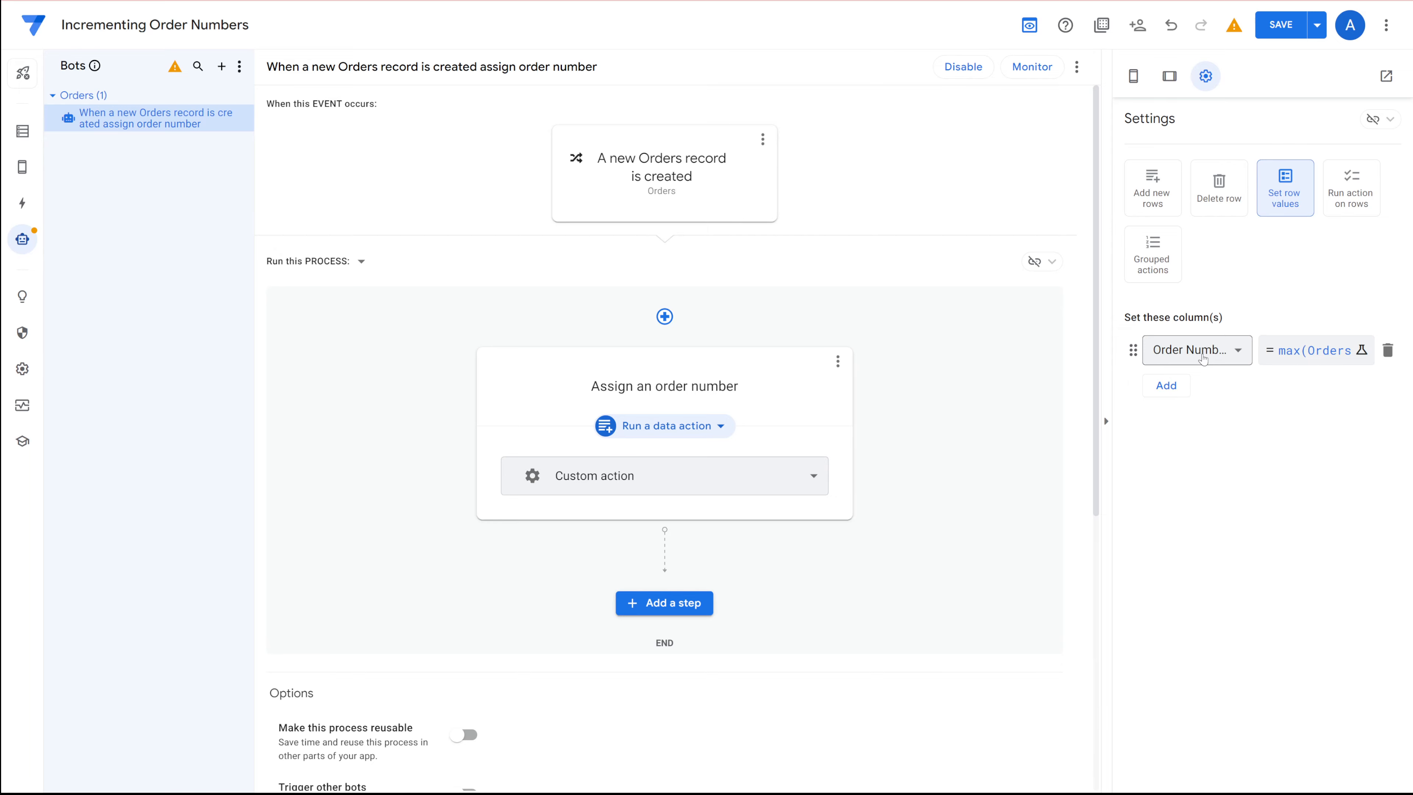
click(1213, 357)
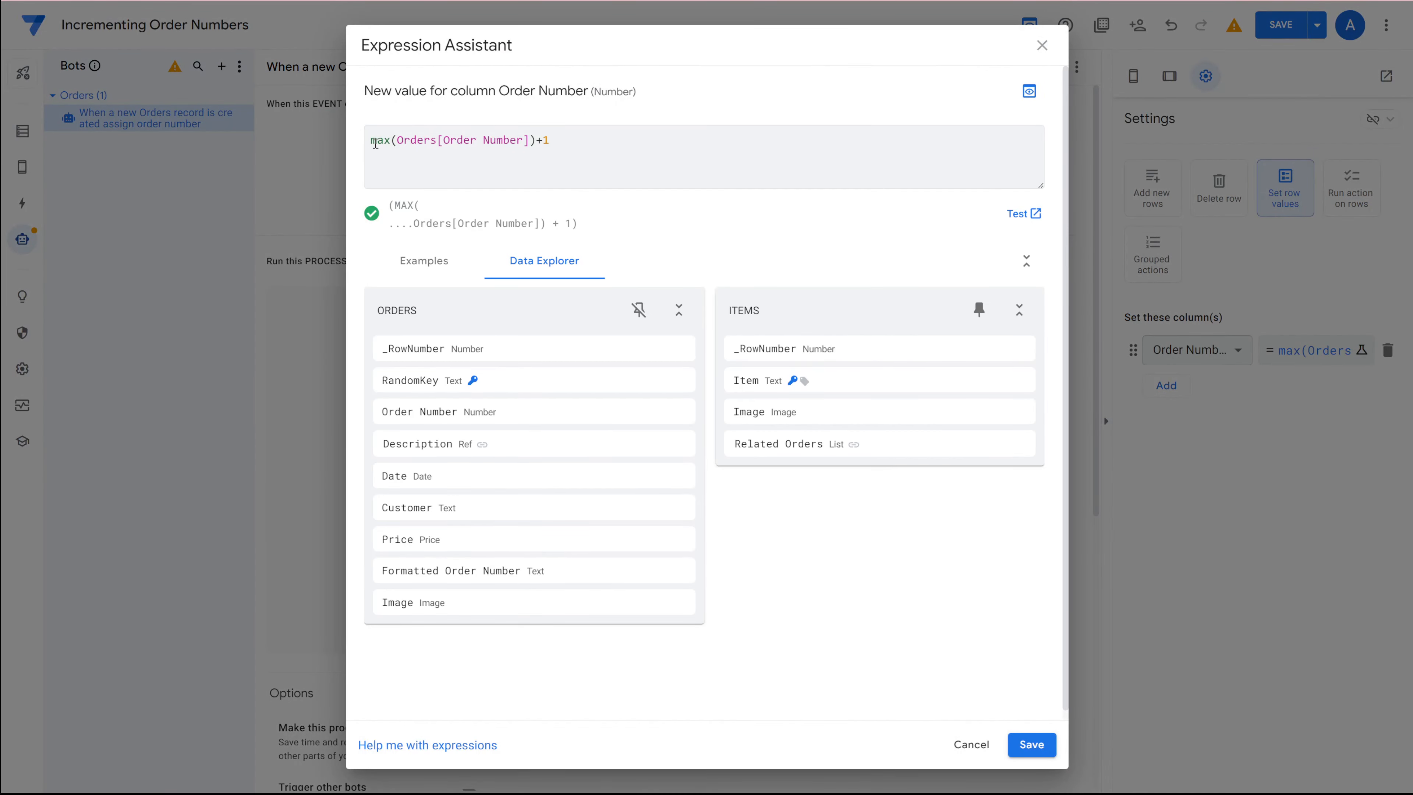
click(396, 140)
drag(531, 140, 400, 142)
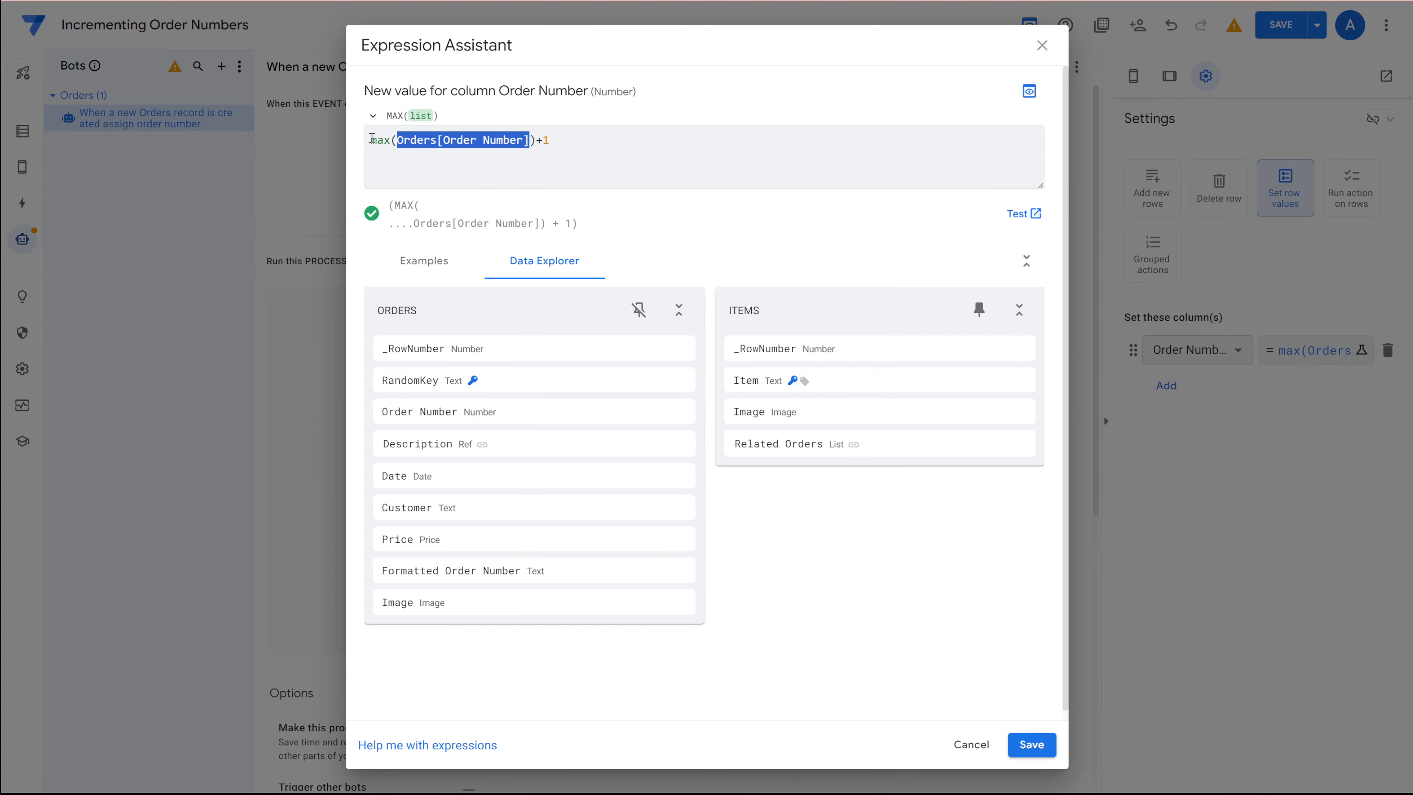
drag(371, 138, 537, 138)
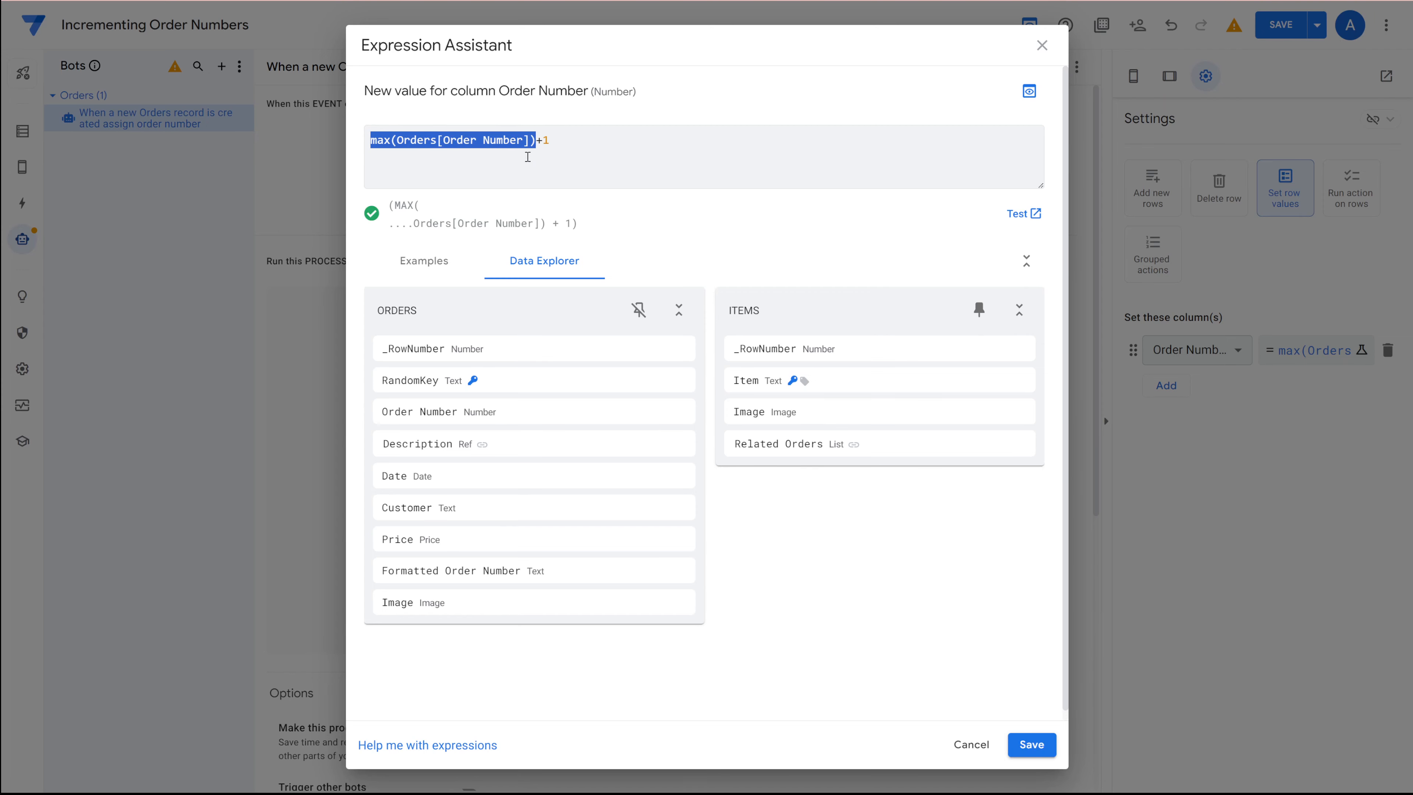
click(533, 140)
drag(561, 136, 538, 141)
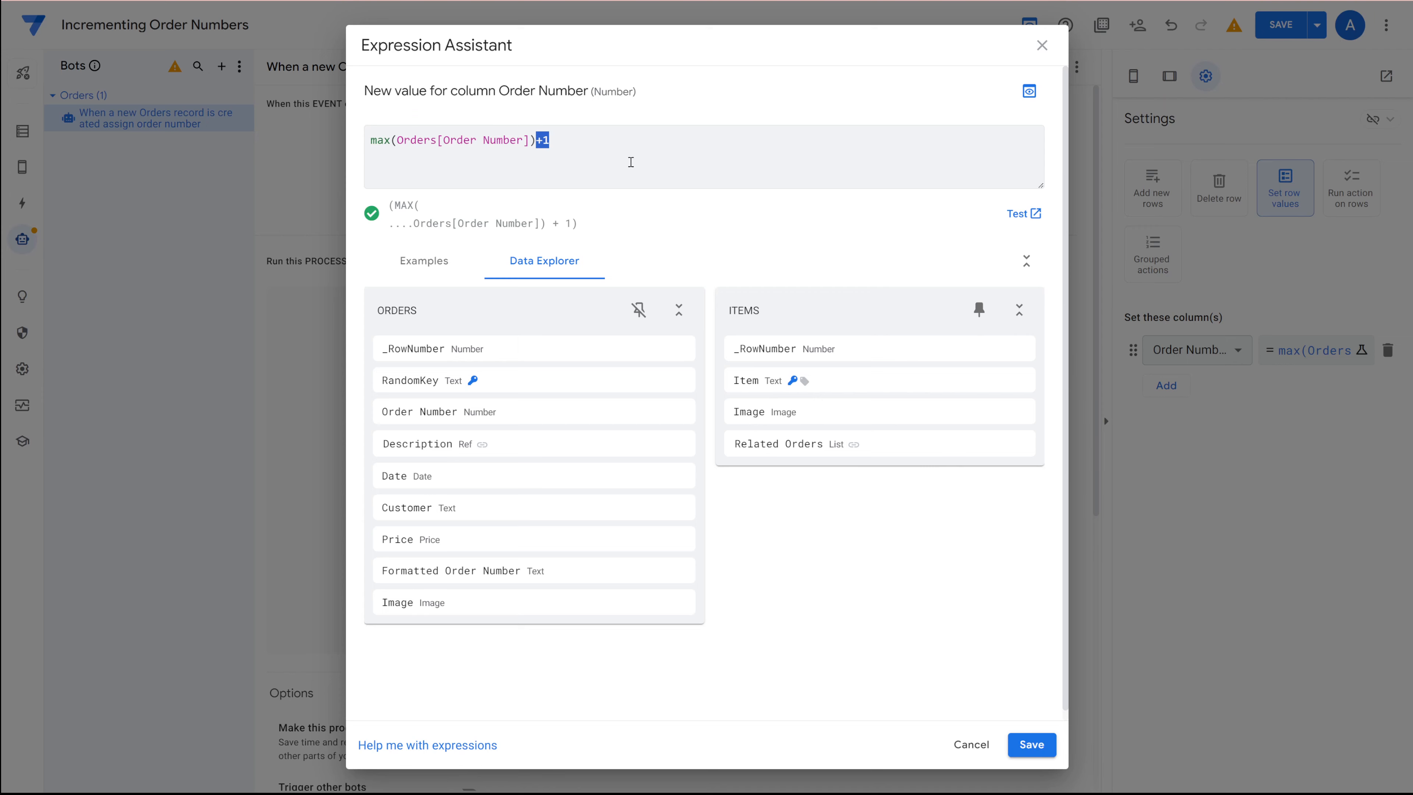
click(498, 152)
drag(554, 137, 363, 137)
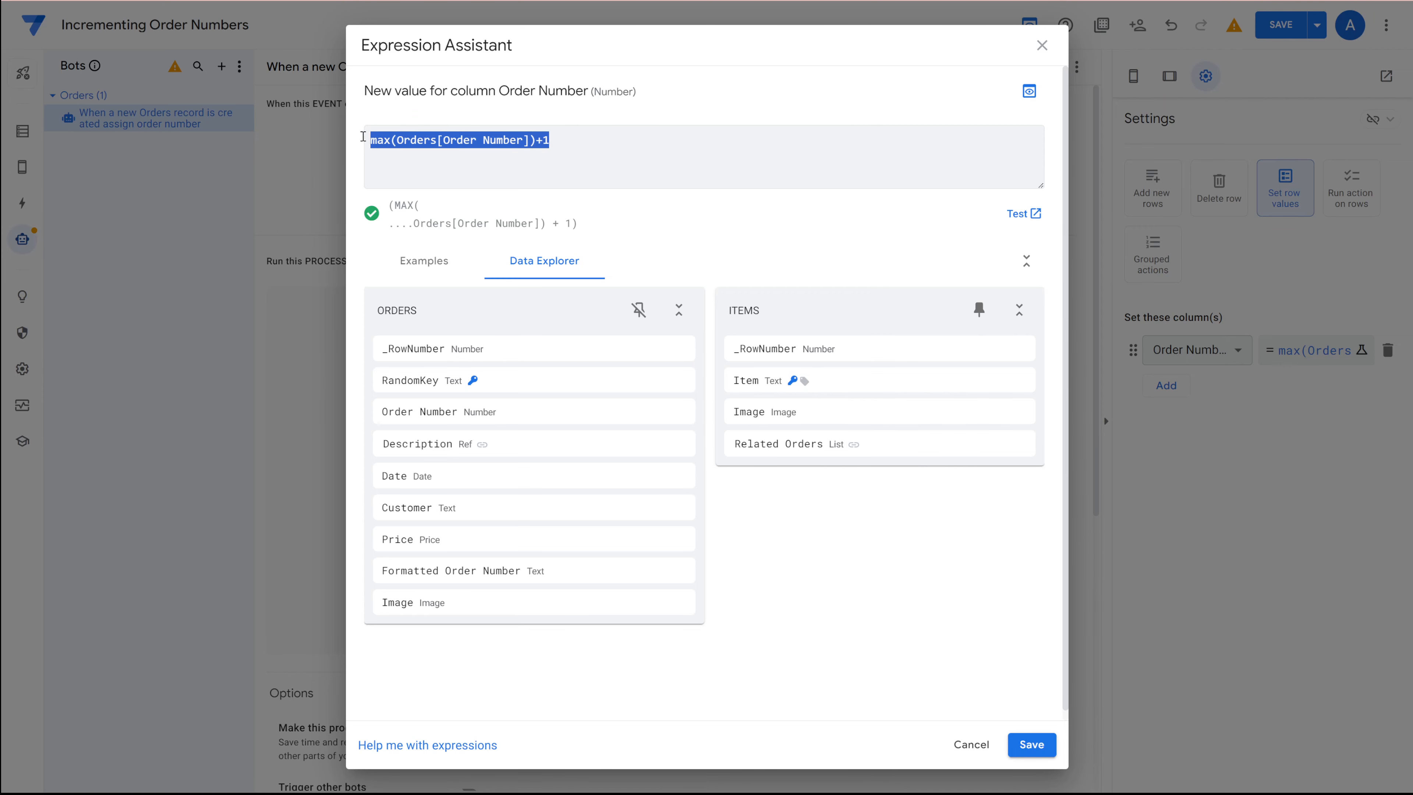
click(503, 140)
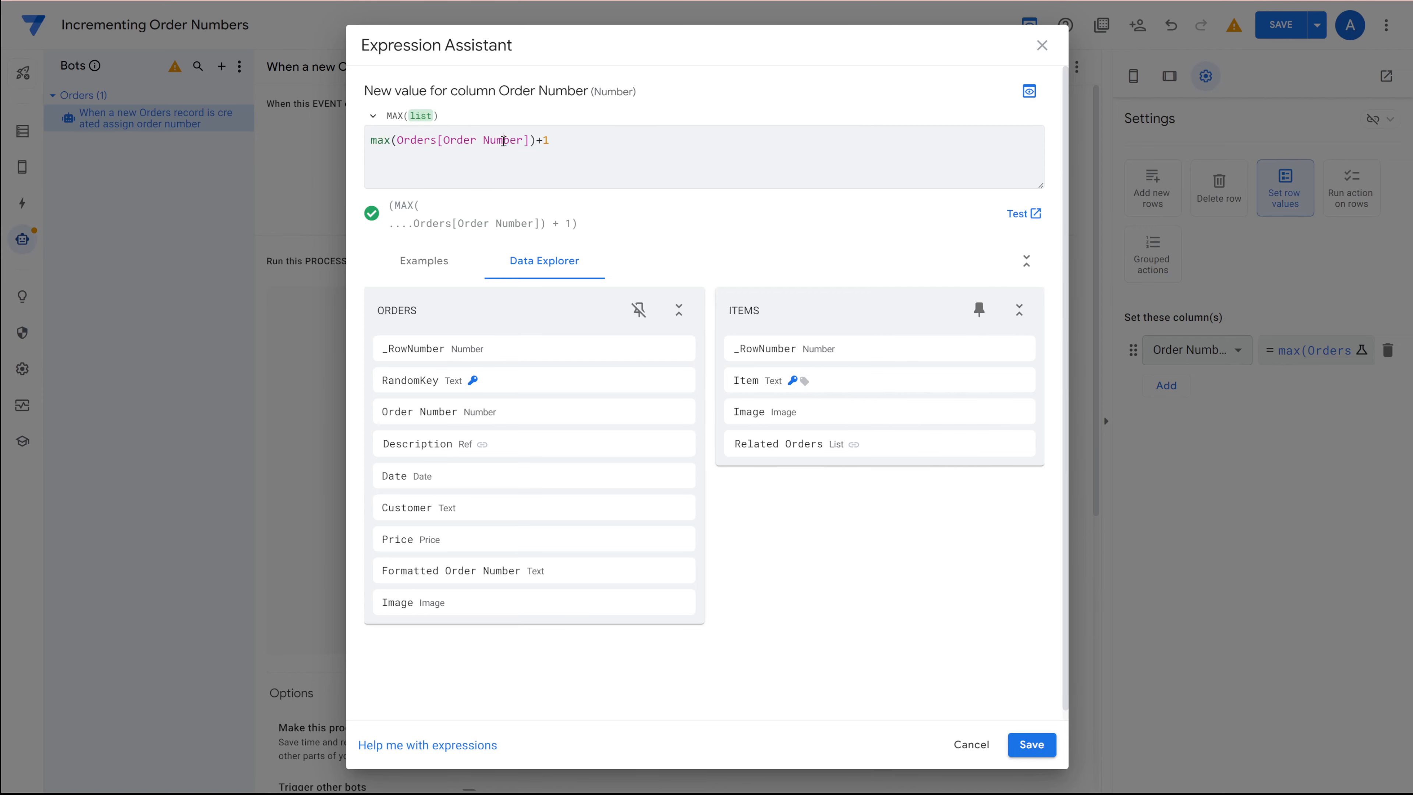
triple_click(533, 140)
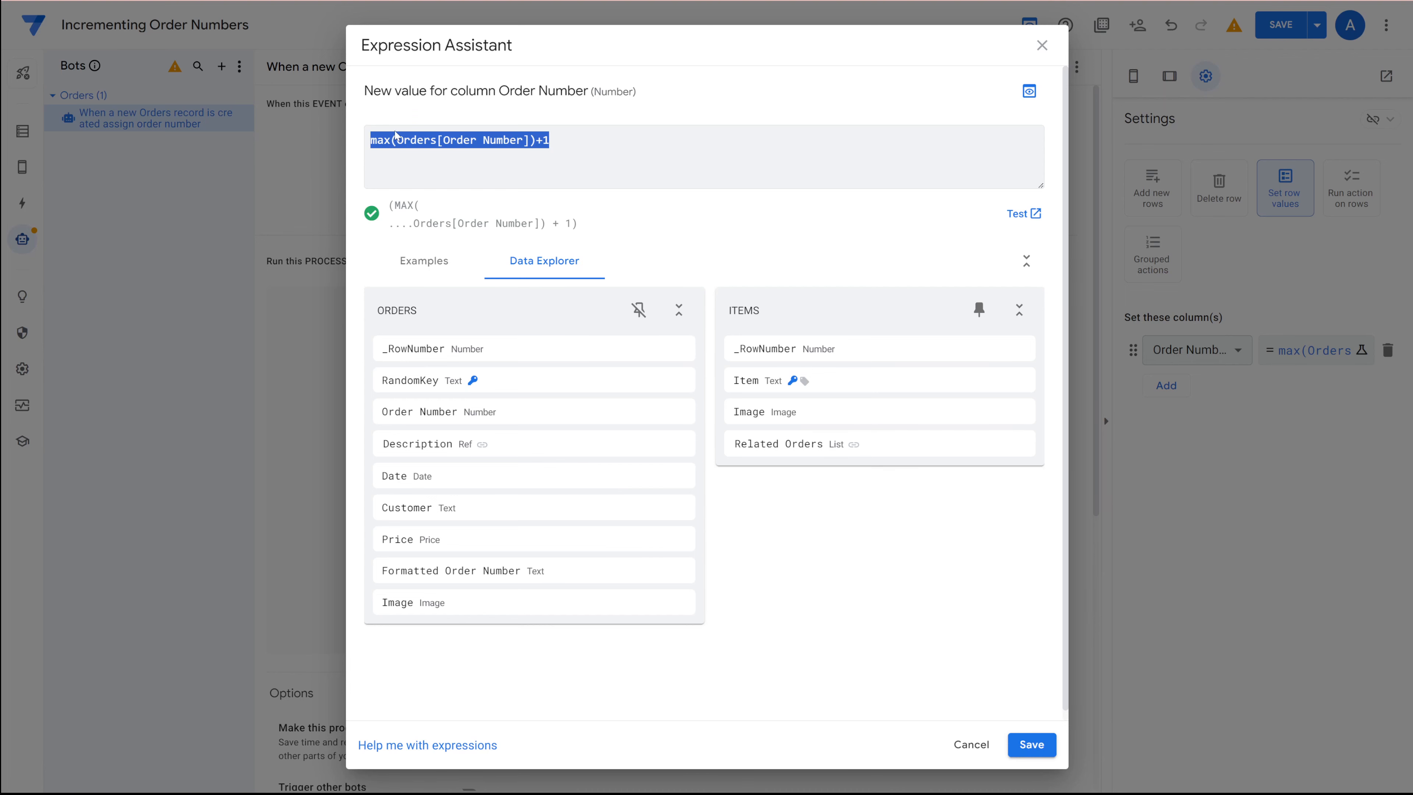
click(1032, 745)
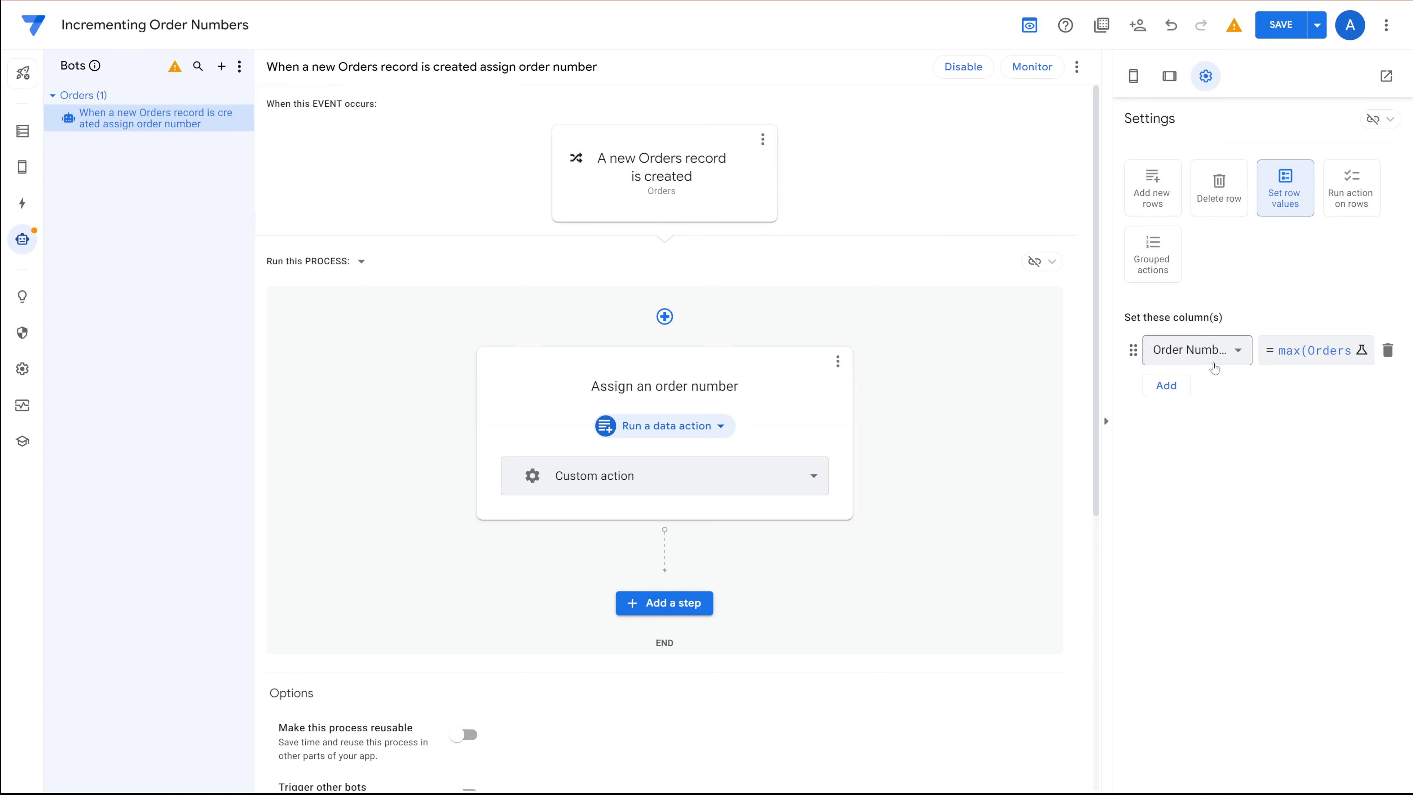
- Return to the Orders table columns and examine the prefix and column reference in the Formatted Order Number app formula
click(22, 132)
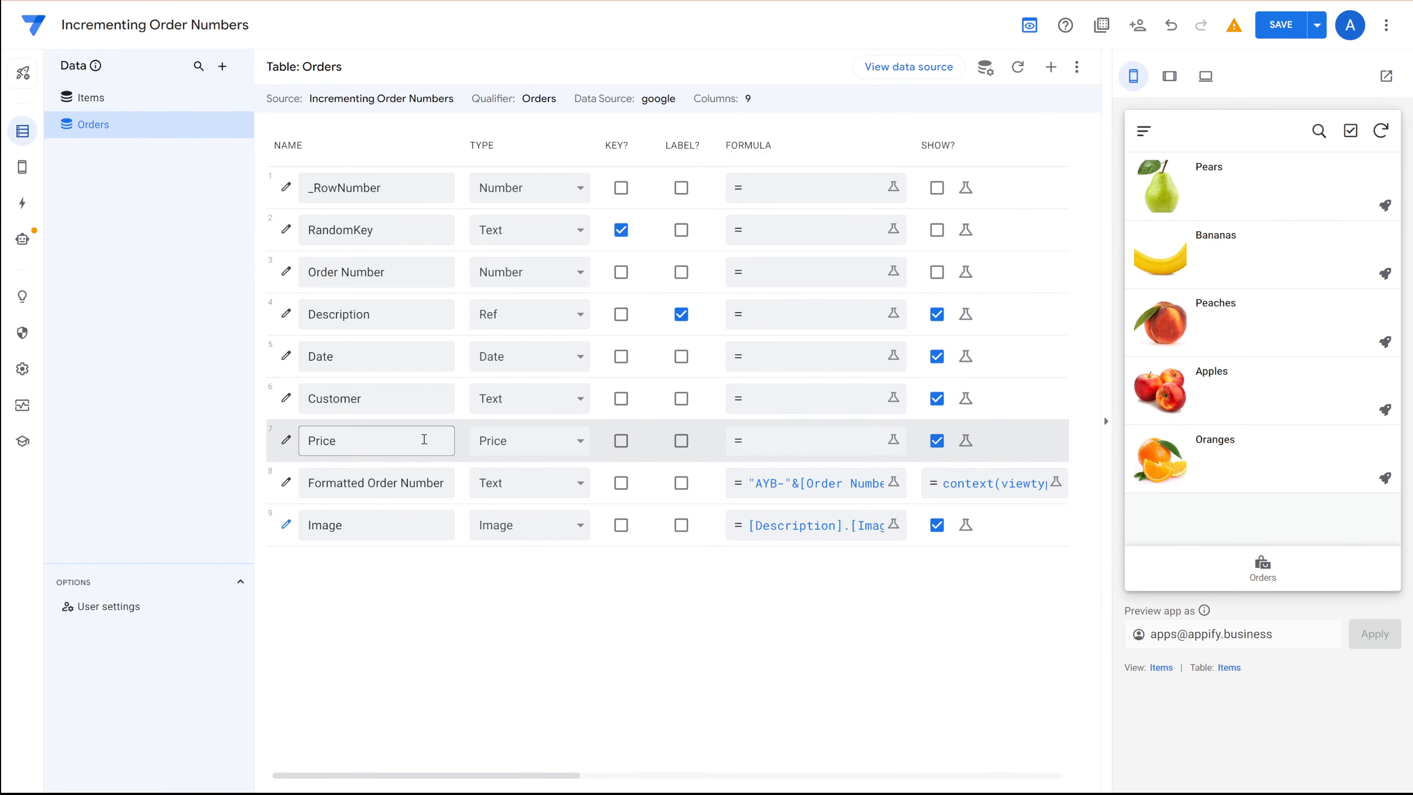
drag(310, 482, 448, 482)
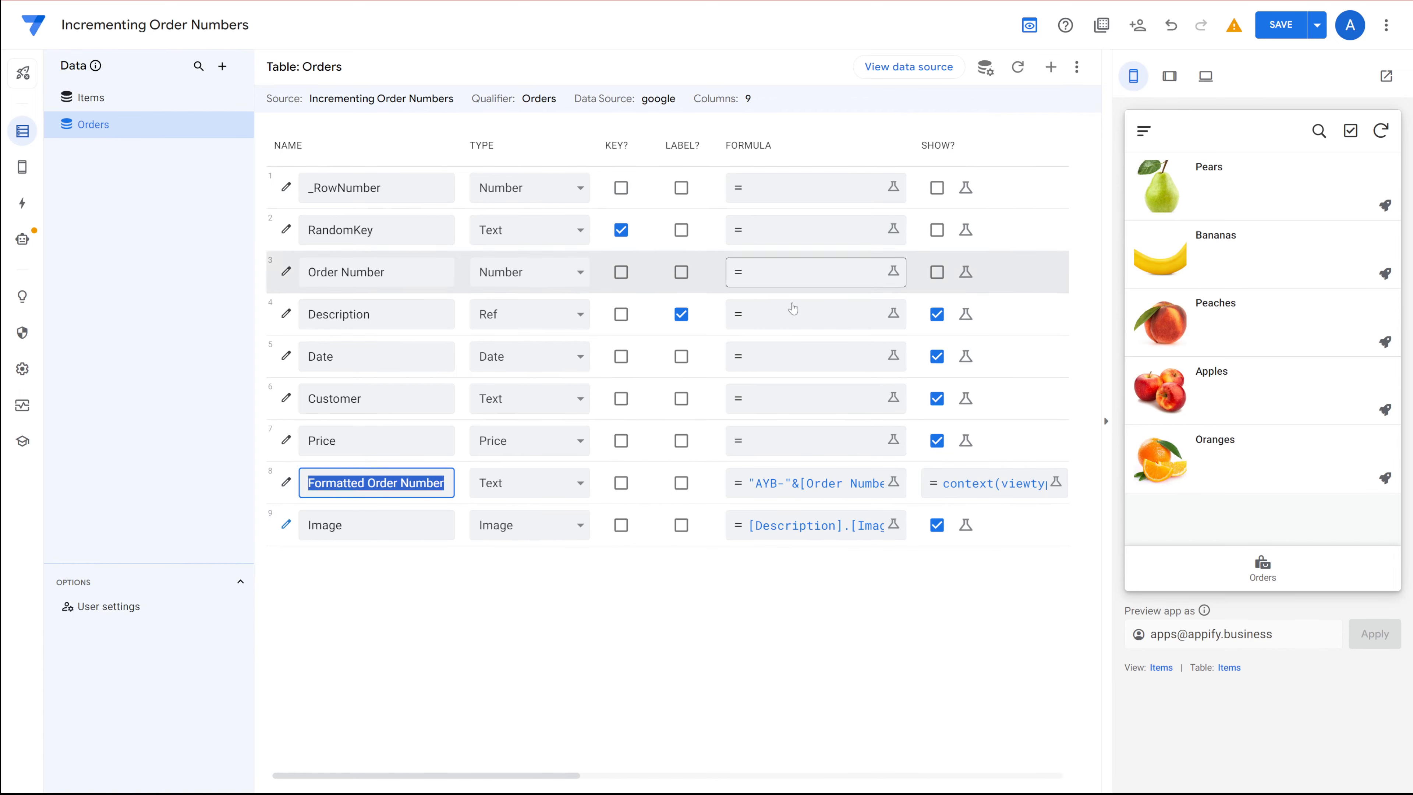
click(806, 482)
drag(539, 154, 405, 139)
click(391, 149)
drag(410, 139, 373, 140)
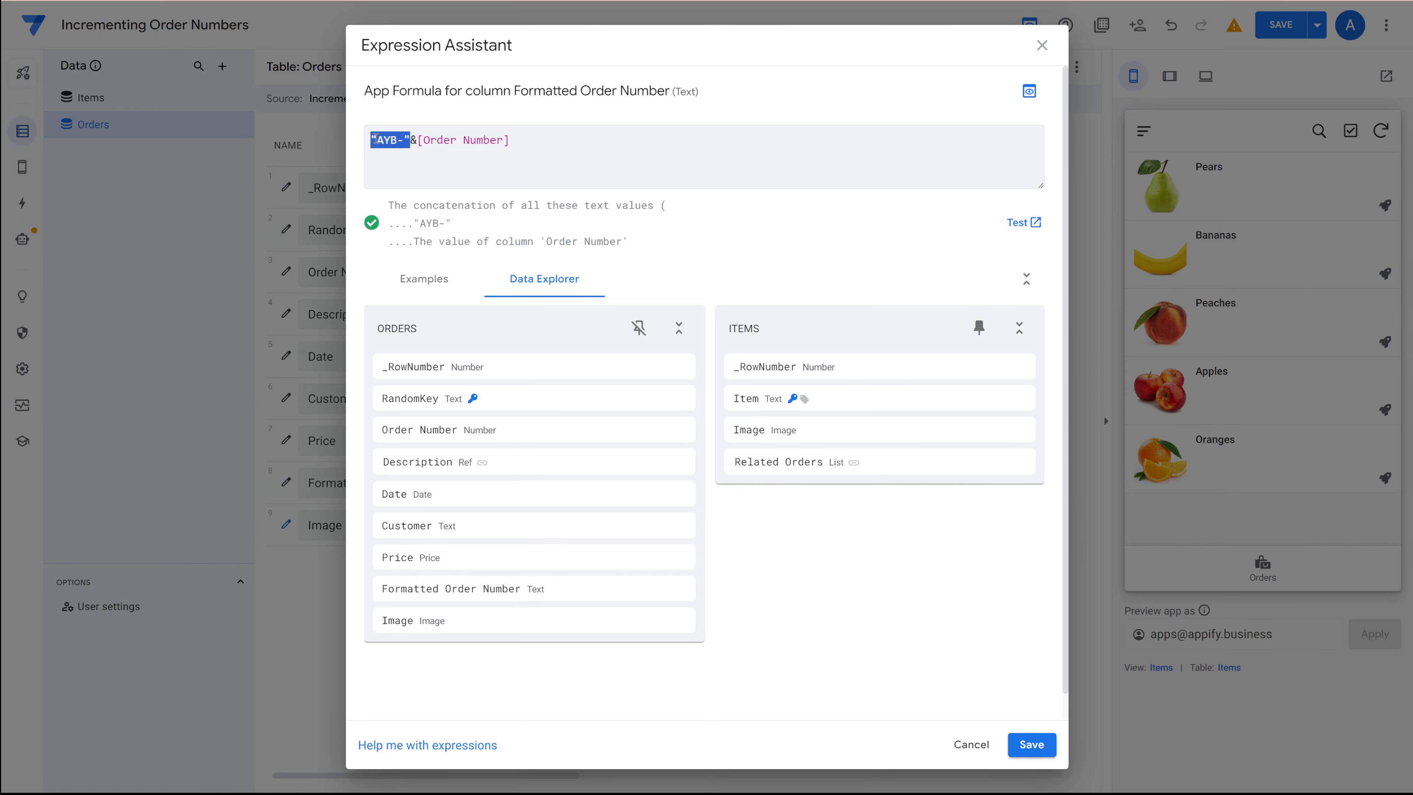
click(459, 139)
drag(526, 139, 370, 140)
click(1024, 744)
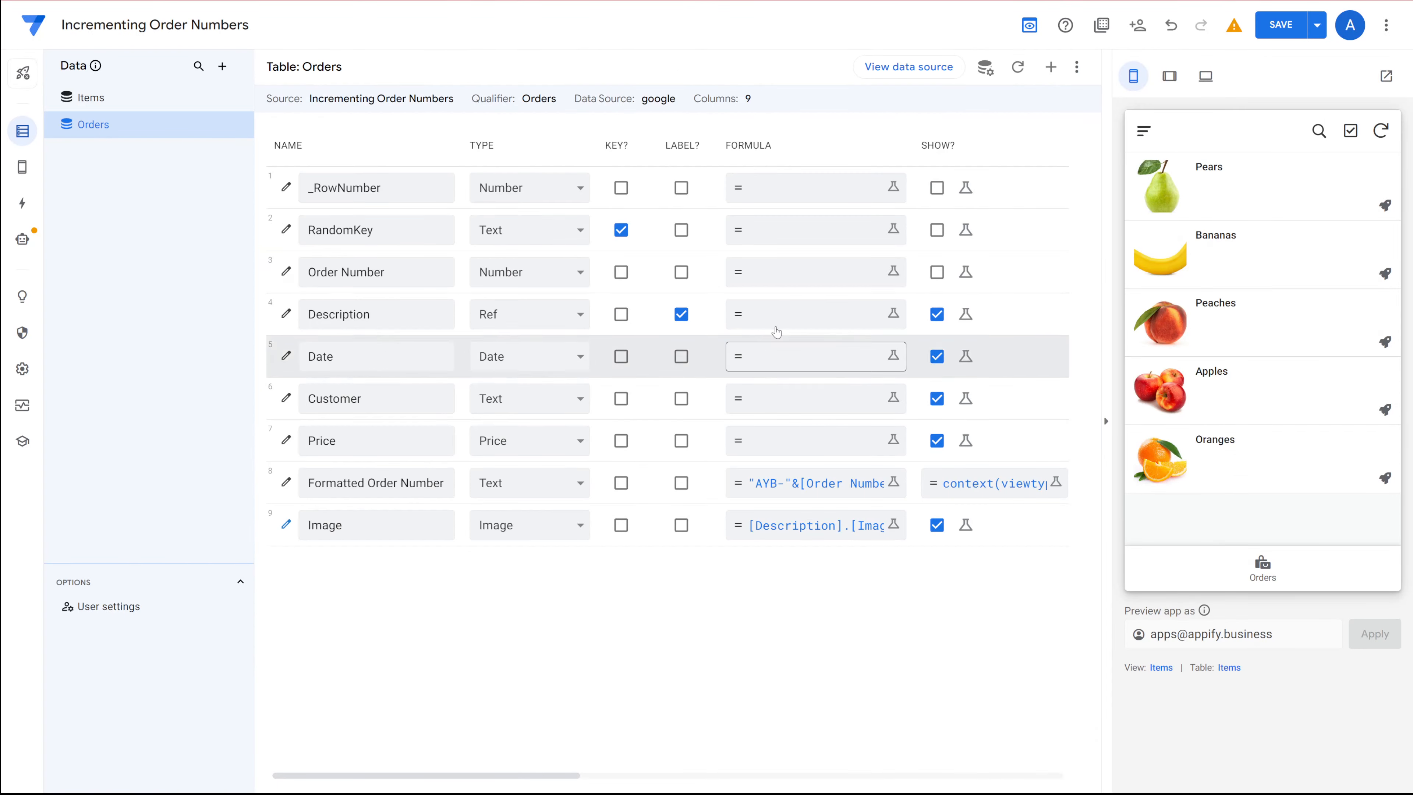
- Show the Orders view in the app preview, inspect the first Bananas order's details, and browse the formatted order numbers in the list
click(1268, 568)
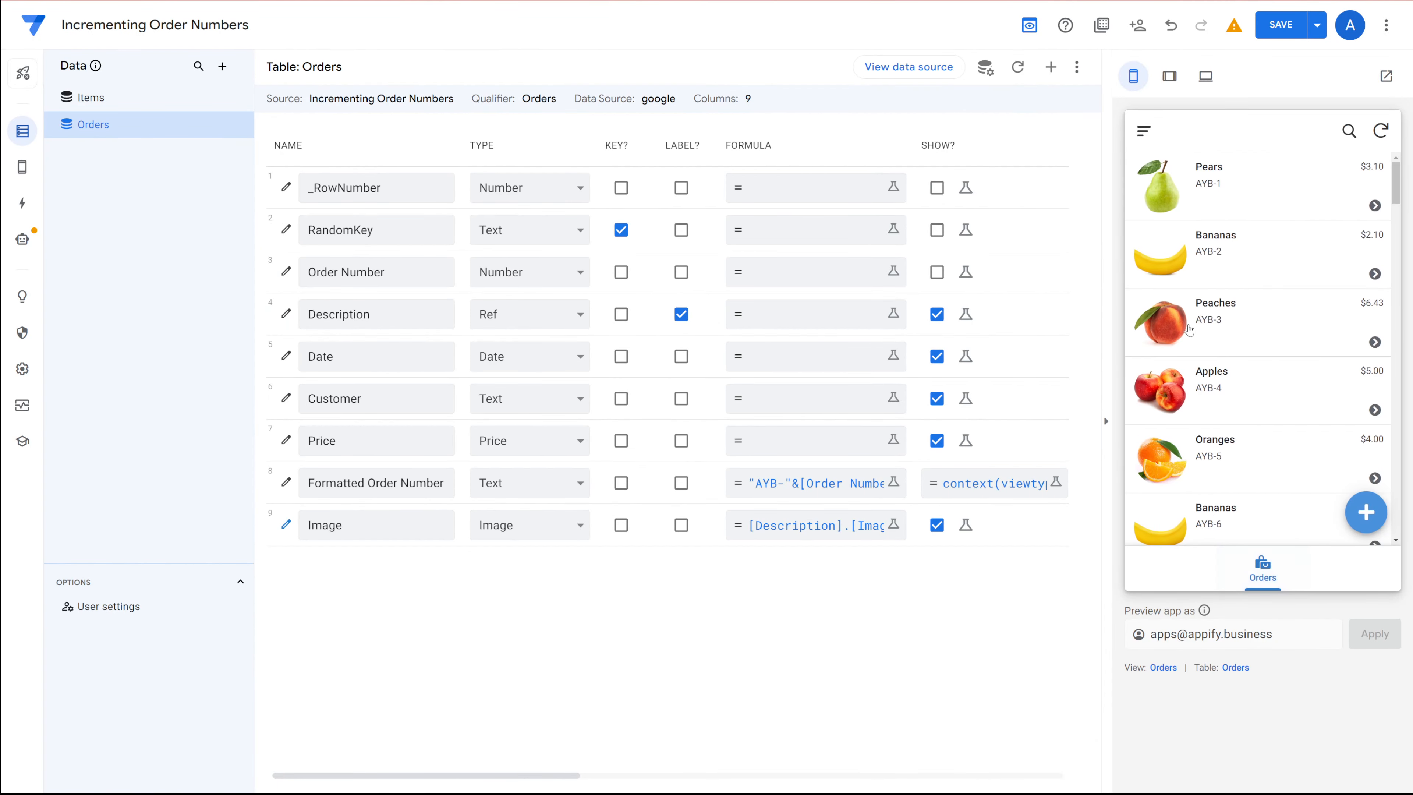
click(1218, 250)
scroll(1205, 381, down, 2)
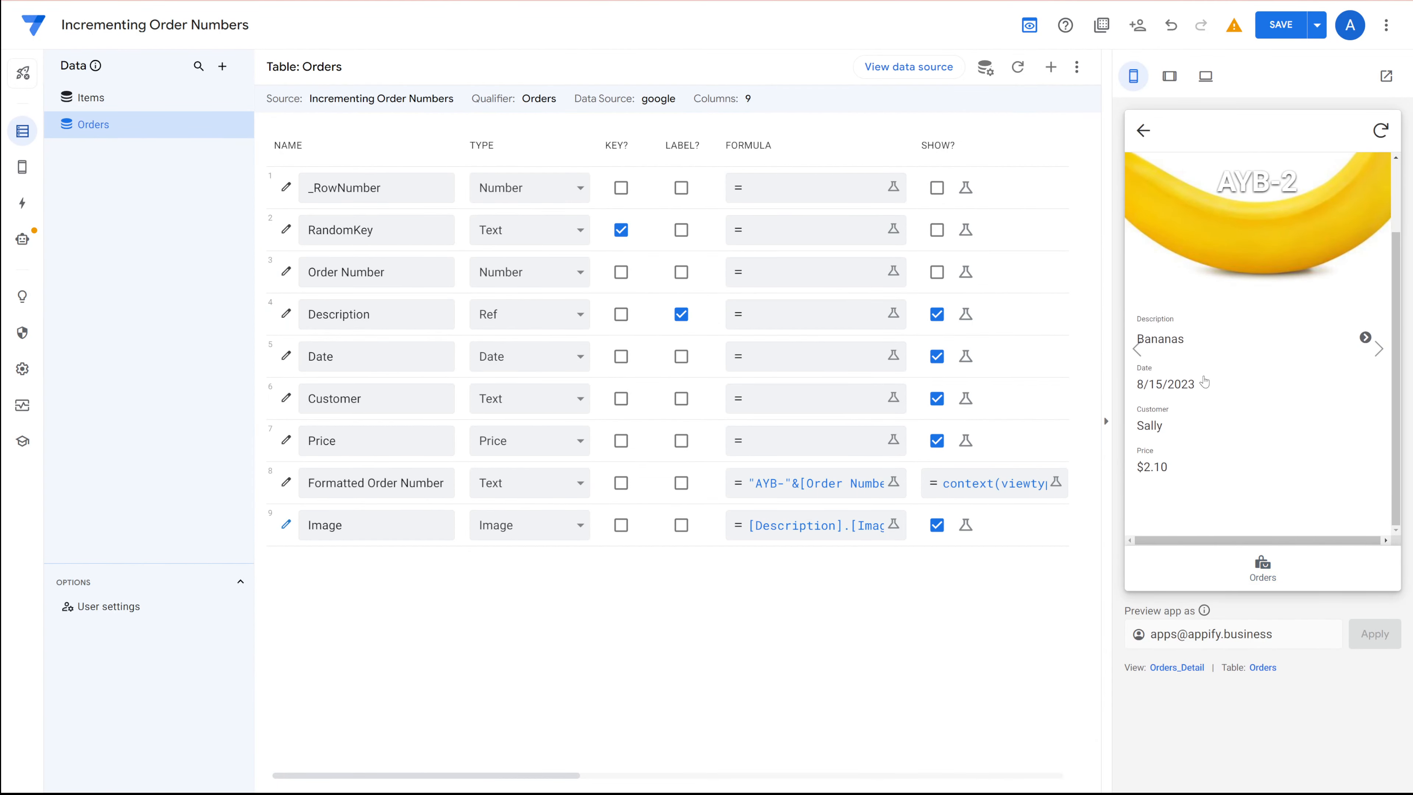
scroll(1242, 266, up, 2)
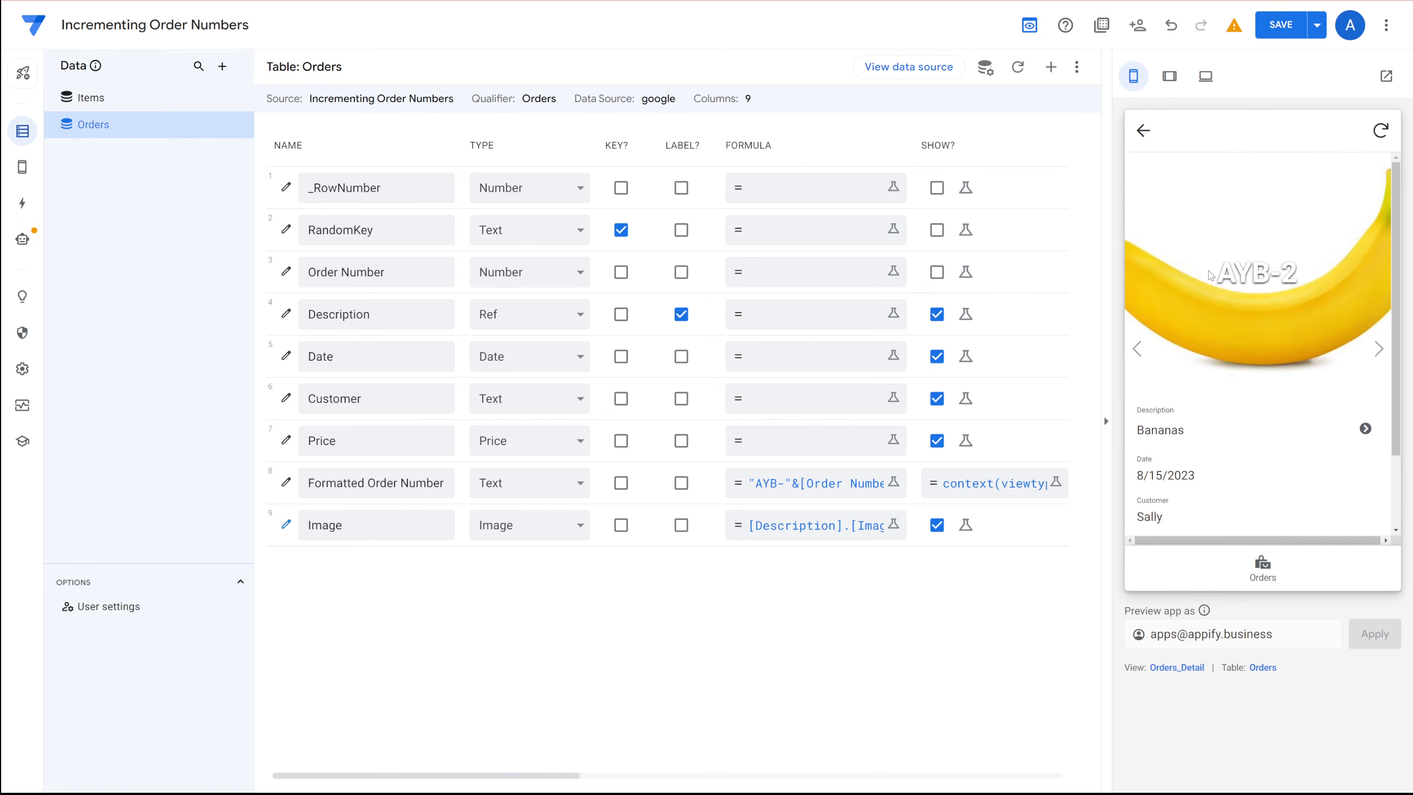
click(1145, 132)
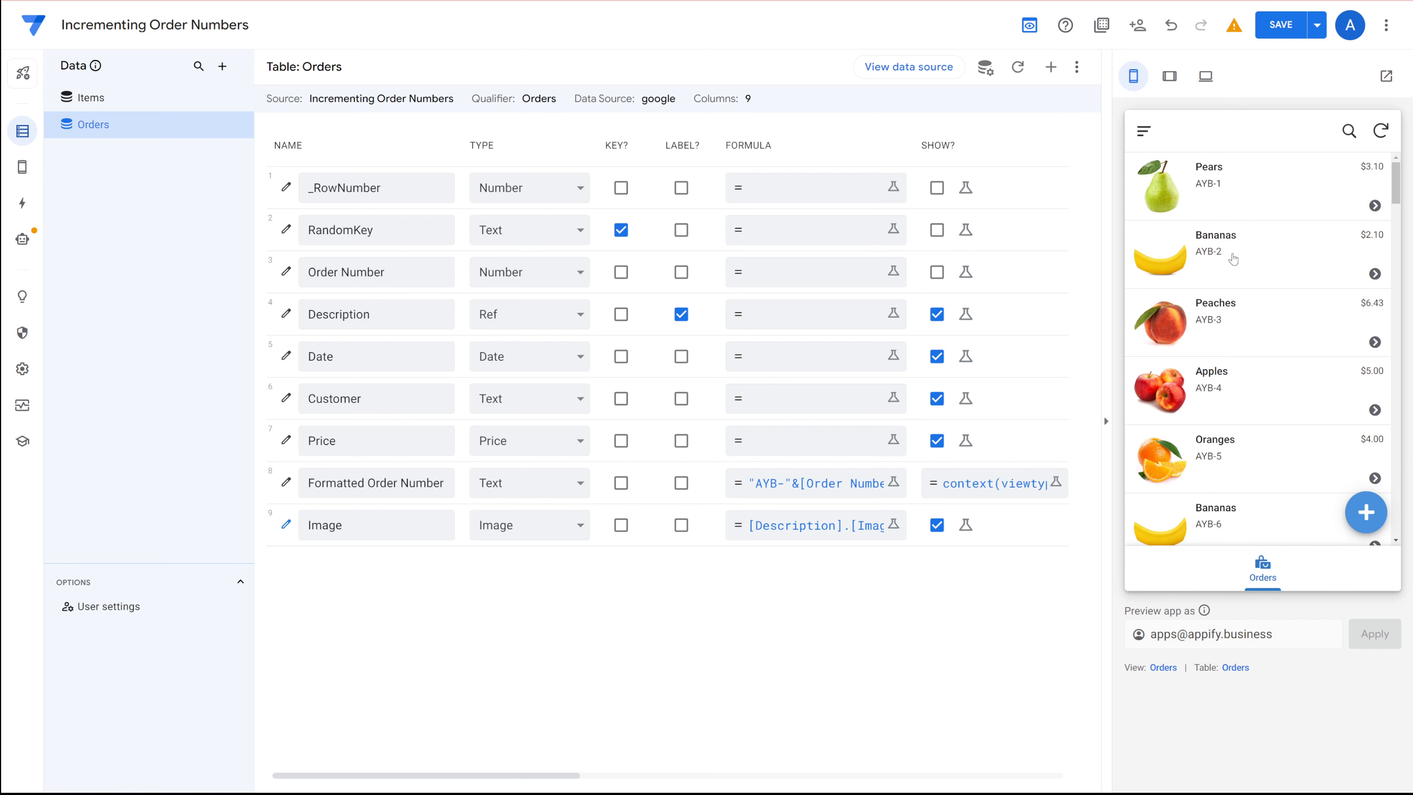
scroll(1282, 493, down, 15)
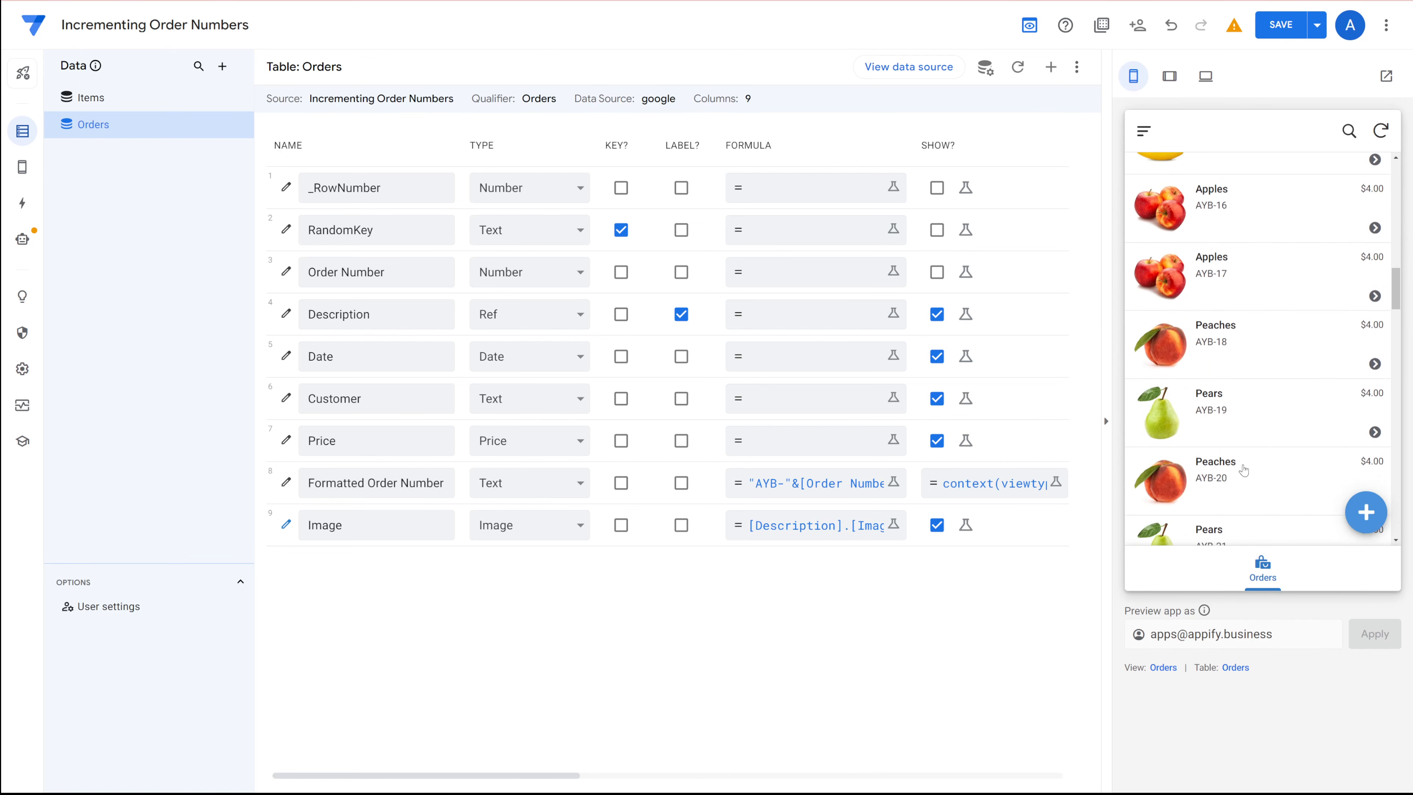